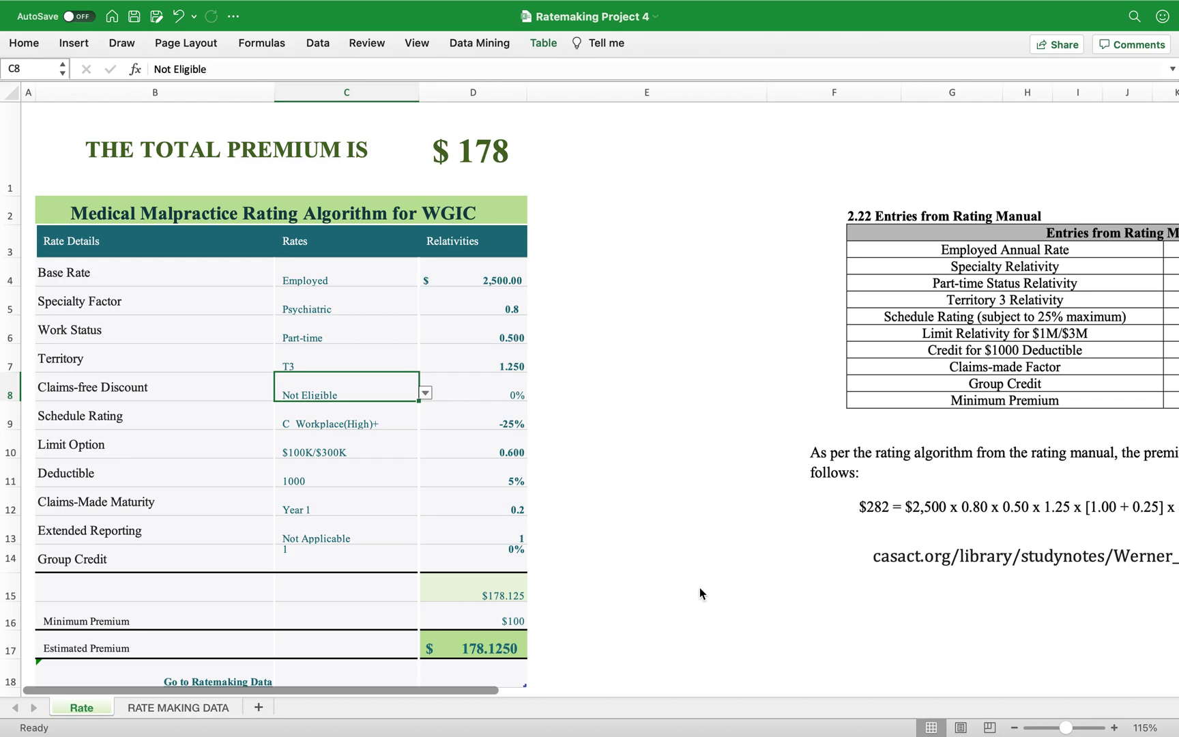
Step: On the Rate sheet, review the claims-free discount entry and the rating manual source link
{"action": "left_click", "coordinate": [629, 396]}
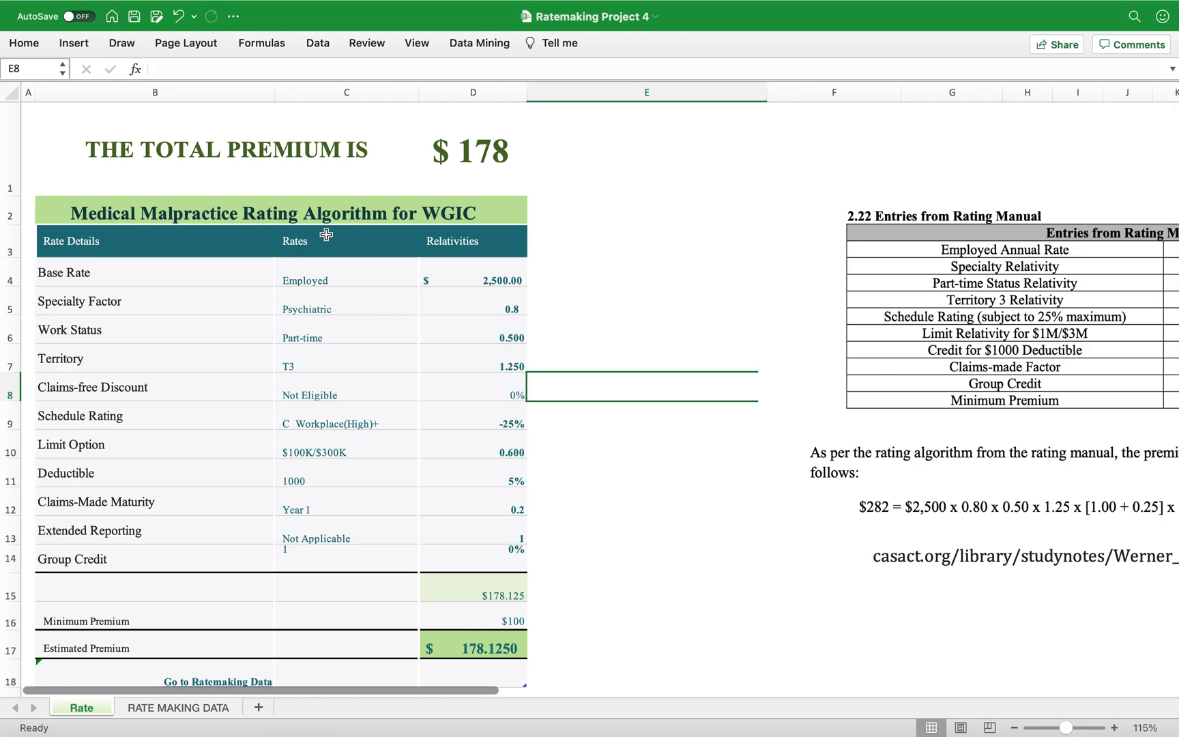
{"action": "scroll", "coordinate": [776, 387], "scroll_direction": "right", "scroll_amount": 8}
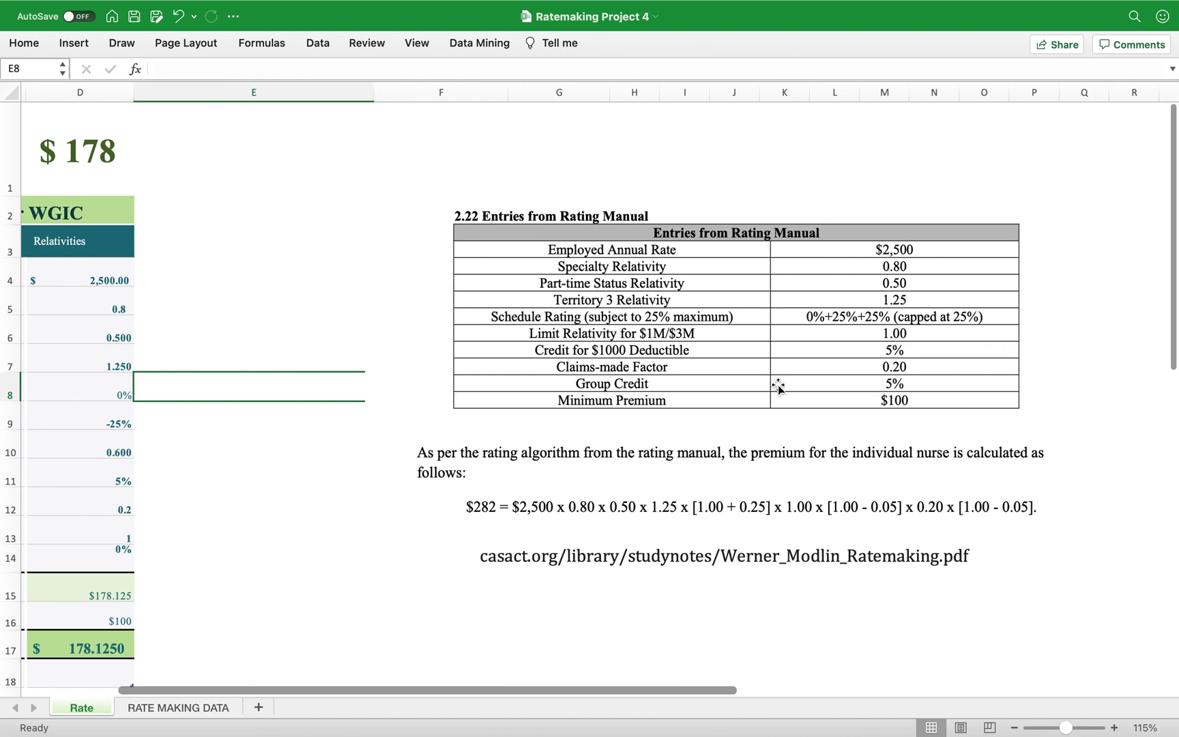
{"action": "left_click", "coordinate": [656, 561]}
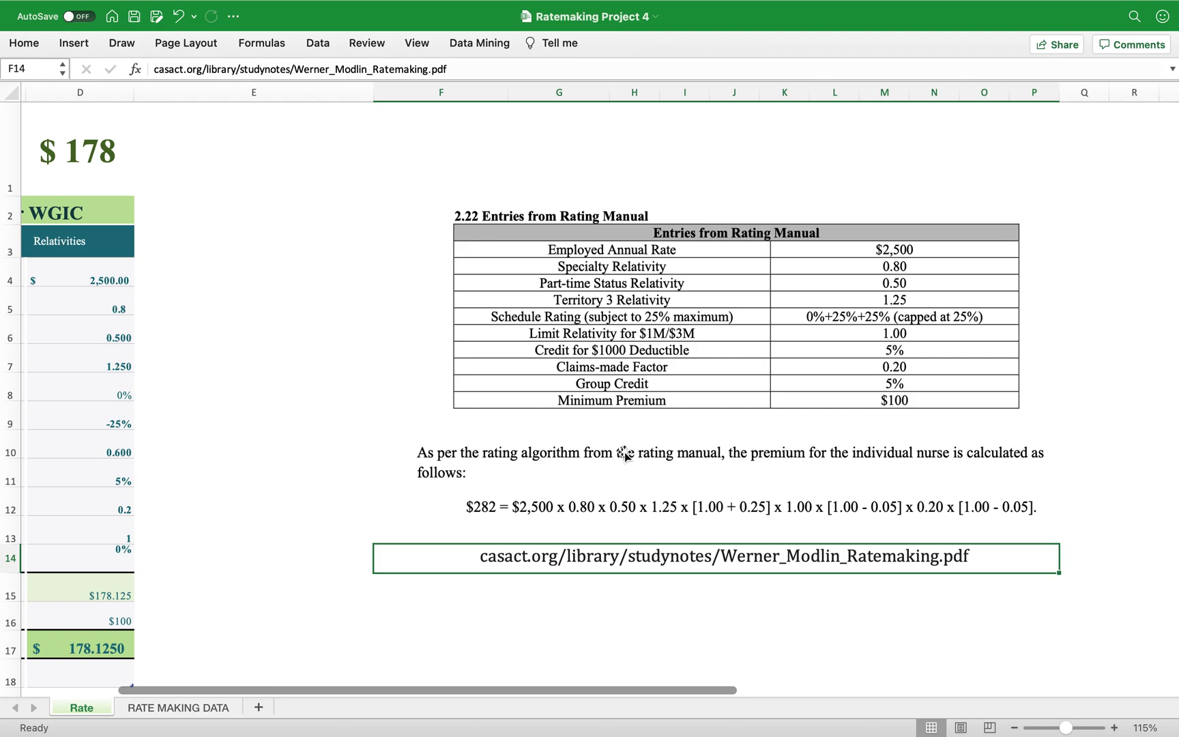
{"action": "scroll", "coordinate": [625, 454], "scroll_direction": "left", "scroll_amount": 4}
{"action": "scroll", "coordinate": [625, 454], "scroll_direction": "left", "scroll_amount": 3}
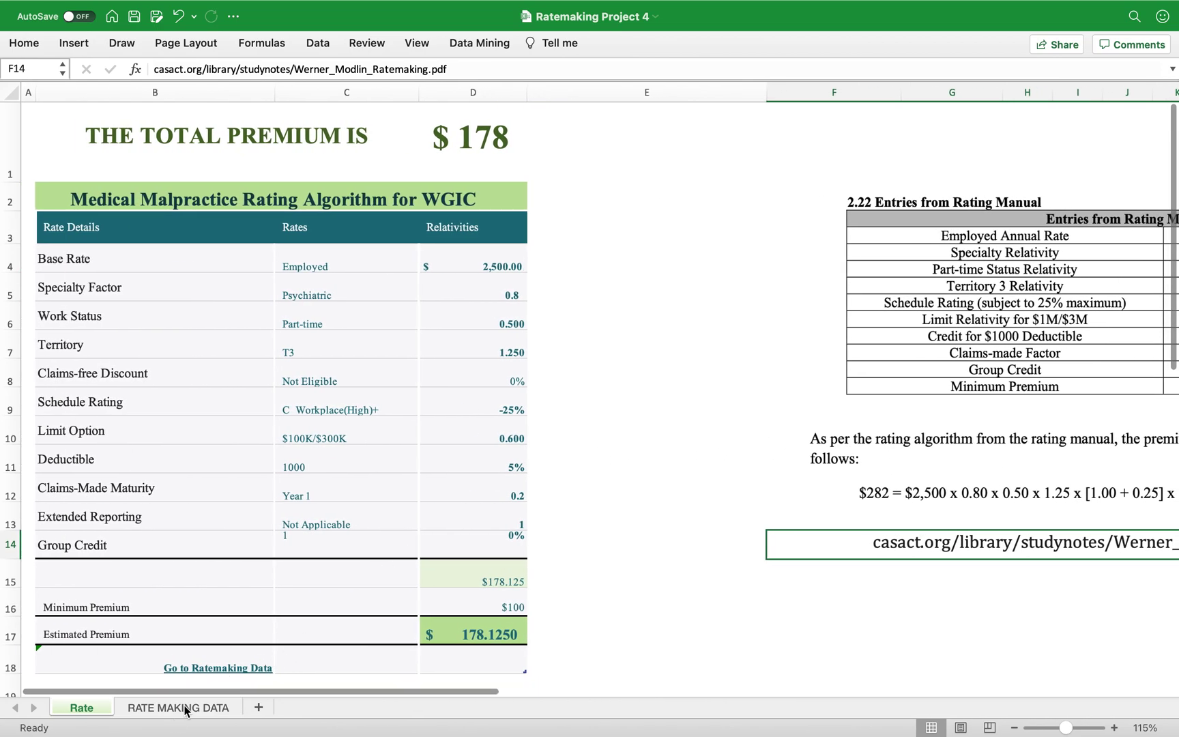
Step: Browse the RATE MAKING DATA lookup tables and select the Experienced Nurse row (A4:B4, 800)
{"action": "left_click", "coordinate": [184, 709]}
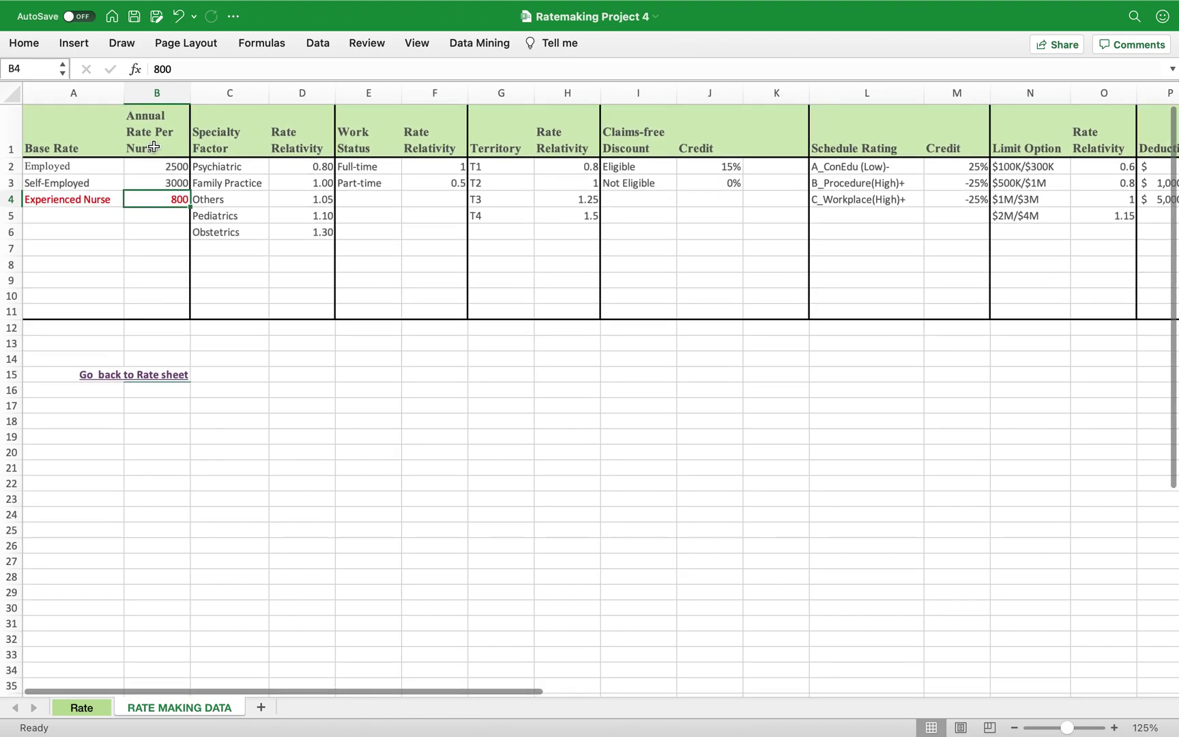
{"action": "left_click", "coordinate": [147, 180]}
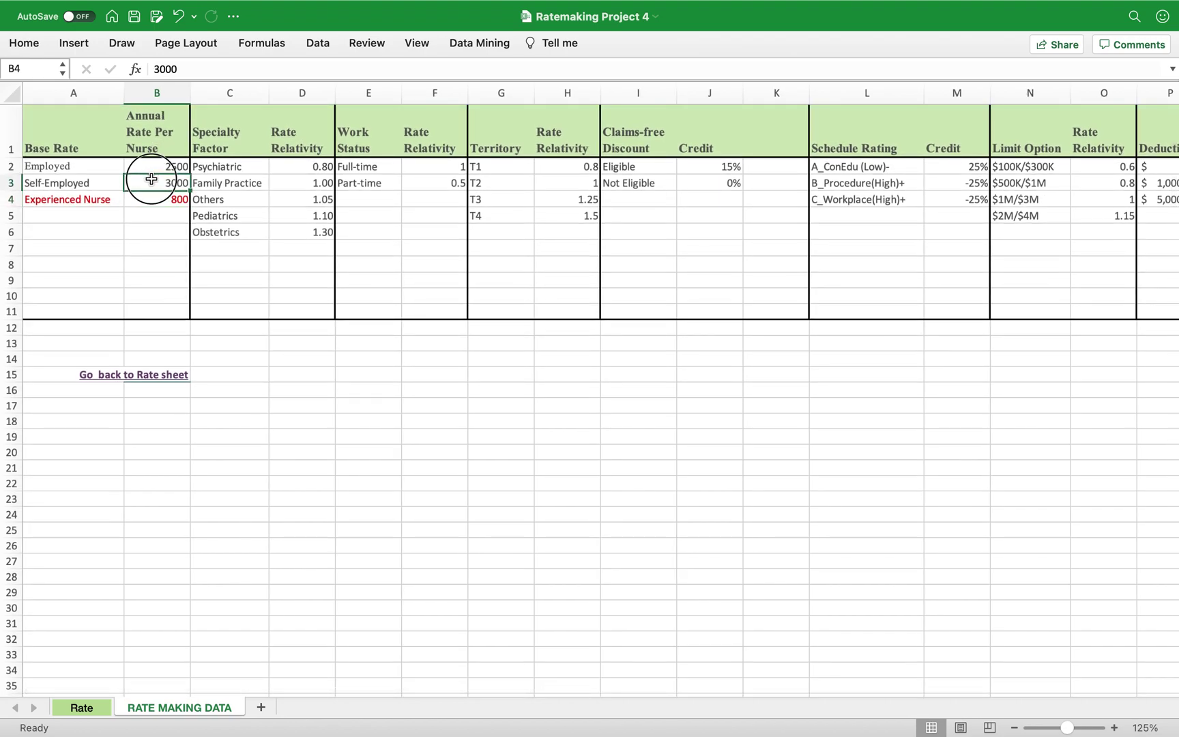
{"action": "scroll", "coordinate": [136, 187], "scroll_direction": "right", "scroll_amount": 10}
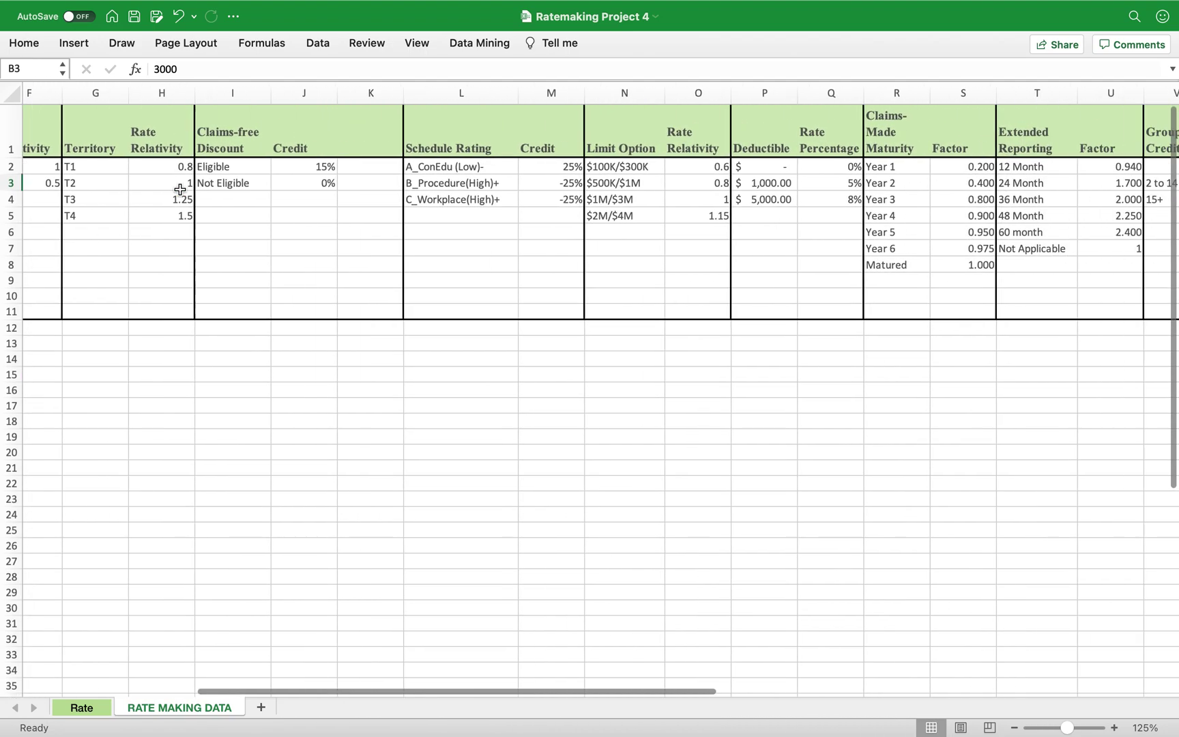
{"action": "scroll", "coordinate": [179, 188], "scroll_direction": "right", "scroll_amount": 5}
{"action": "left_click", "coordinate": [616, 167]}
{"action": "scroll", "coordinate": [170, 178], "scroll_direction": "left", "scroll_amount": 15}
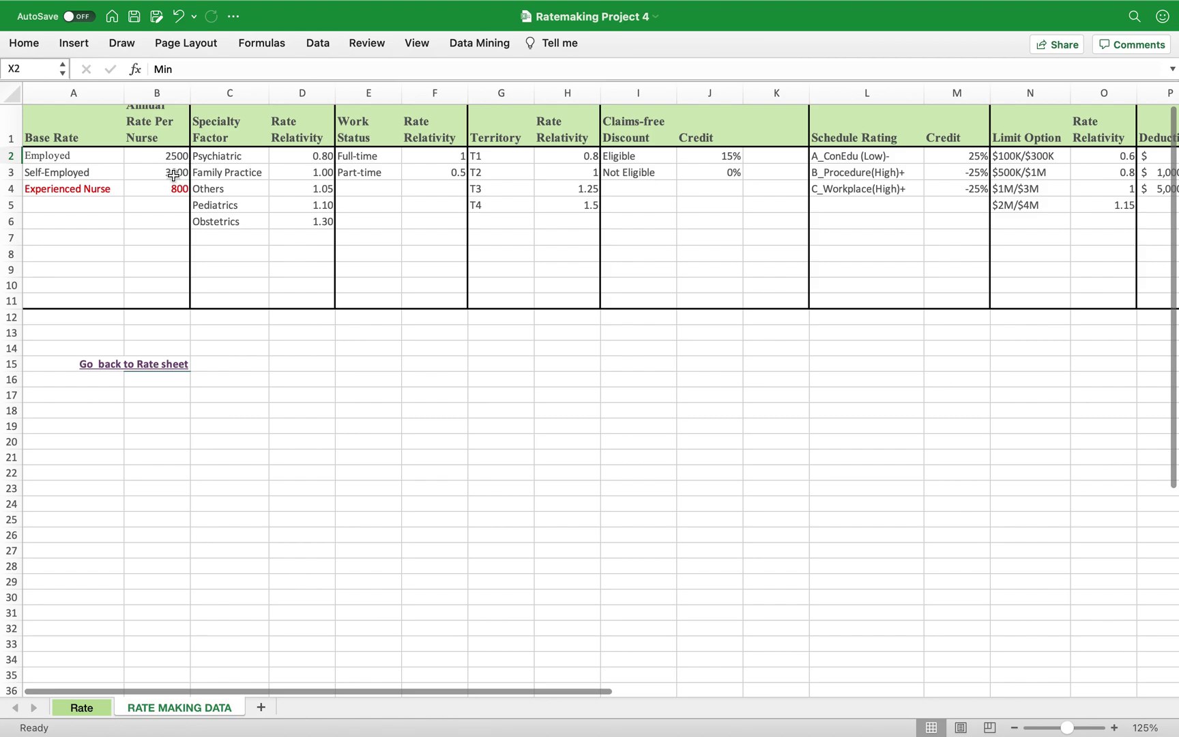
{"action": "left_click_drag", "start_coordinate": [25, 189], "coordinate": [146, 189]}
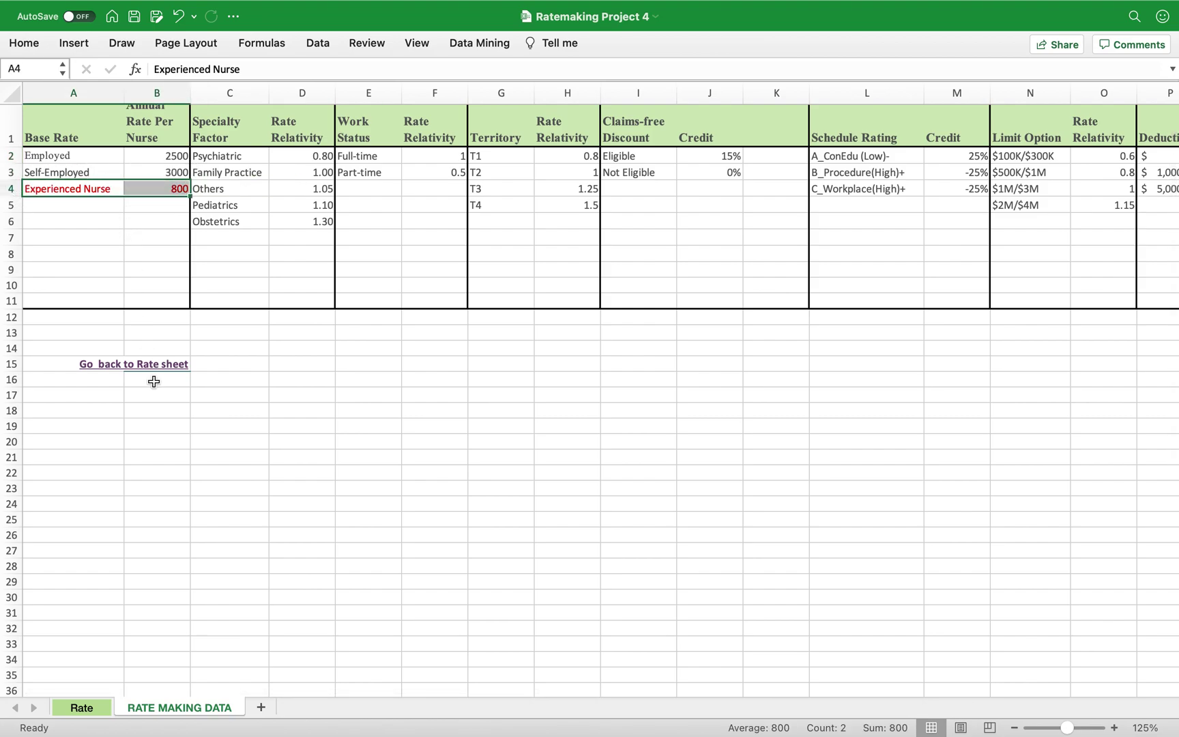
{"action": "left_click", "coordinate": [169, 708]}
Step: Return to the Rate sheet and select the $100 minimum premium in D16
{"action": "left_click", "coordinate": [82, 709]}
{"action": "scroll", "coordinate": [354, 626], "scroll_direction": "down", "scroll_amount": 3}
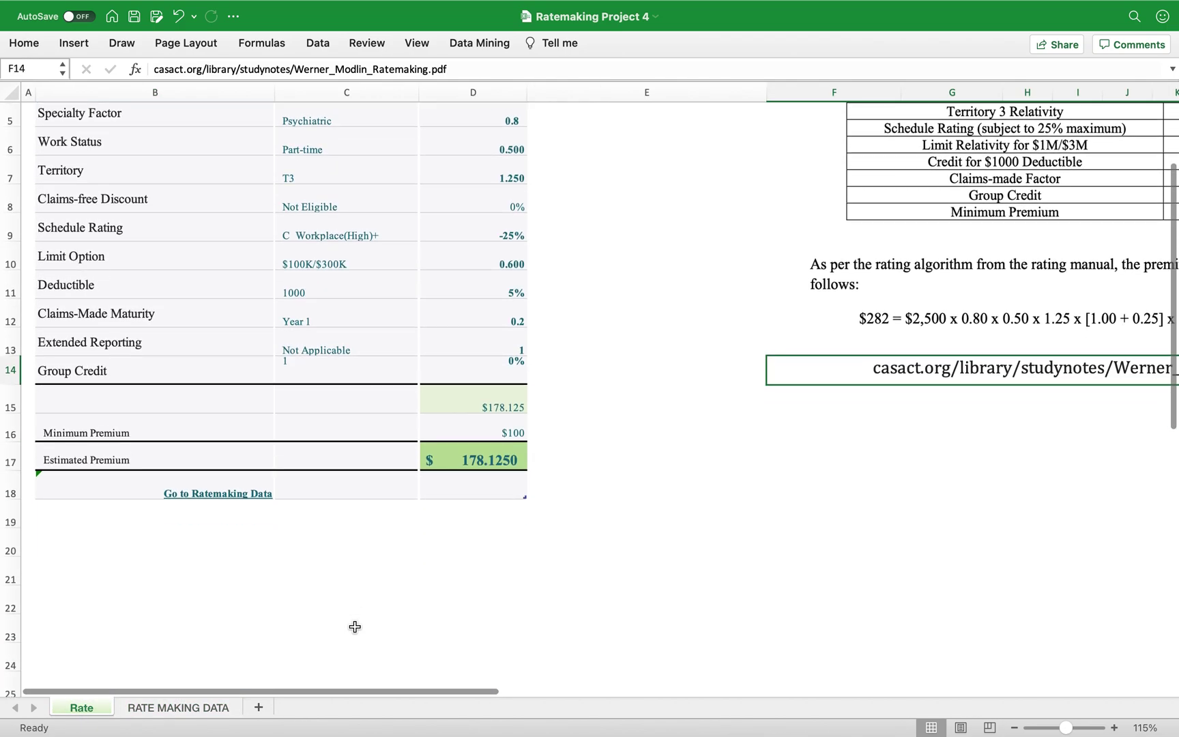
{"action": "scroll", "coordinate": [504, 426], "scroll_direction": "up", "scroll_amount": 3}
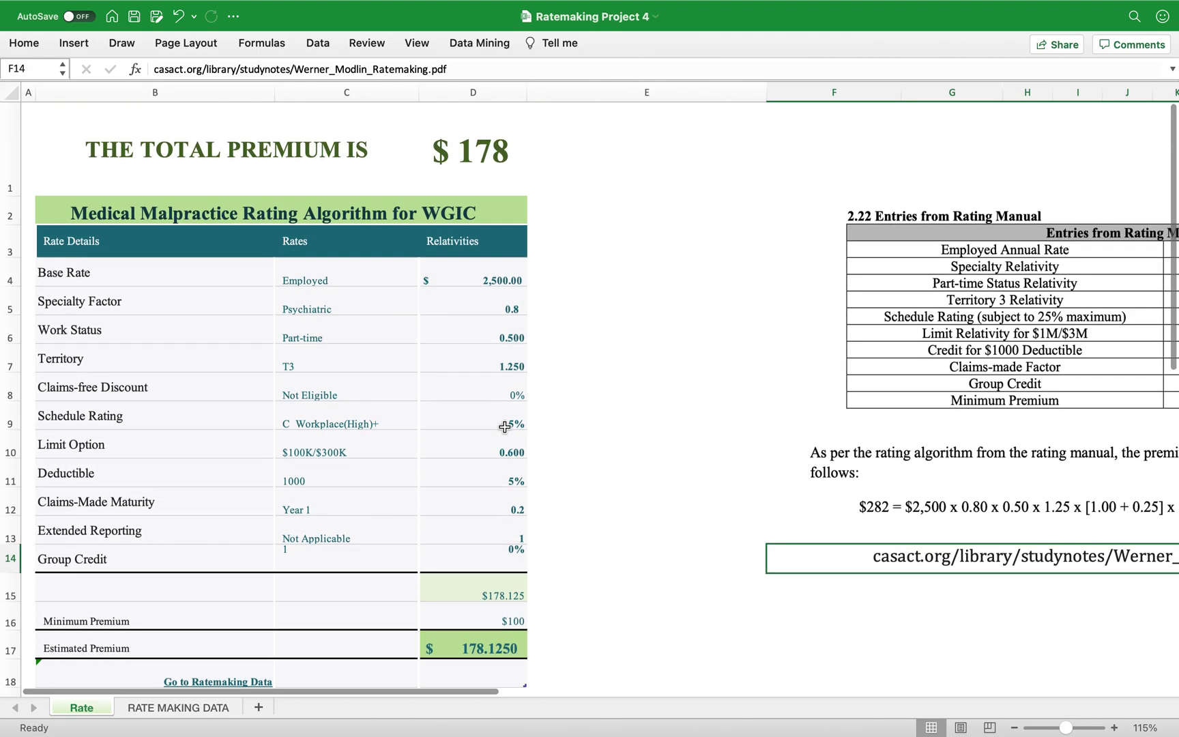
{"action": "scroll", "coordinate": [504, 427], "scroll_direction": "down", "scroll_amount": 2}
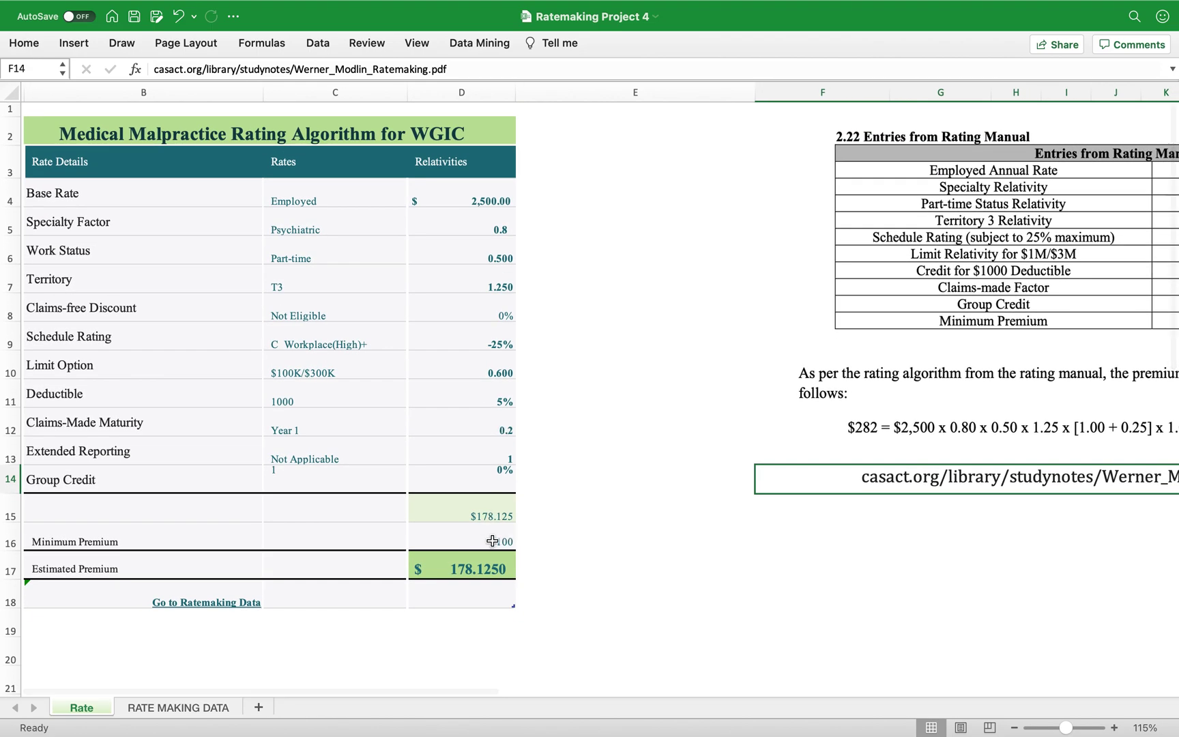
{"action": "left_click", "coordinate": [512, 539]}
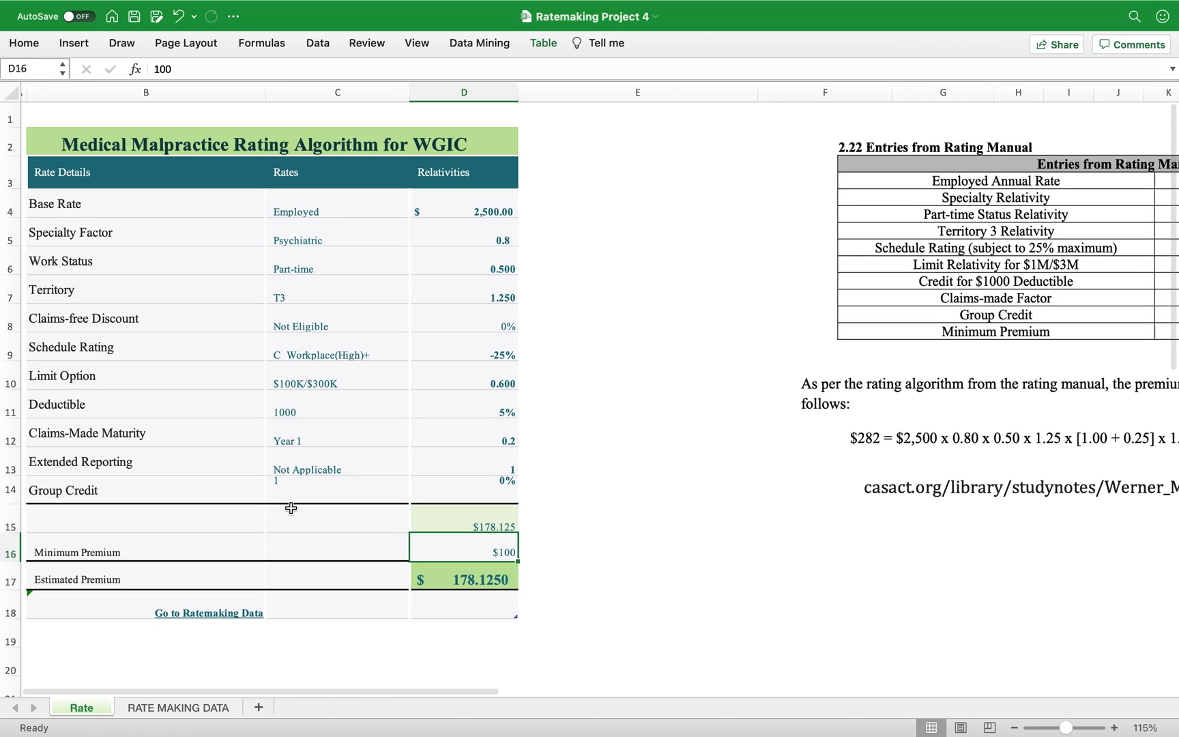
Step: Compare the worksheet with the Rating Manual table and bring up the C5 Psychiatric specialty choices
{"action": "scroll", "coordinate": [290, 508], "scroll_direction": "up", "scroll_amount": 2}
{"action": "scroll", "coordinate": [358, 515], "scroll_direction": "down", "scroll_amount": 3}
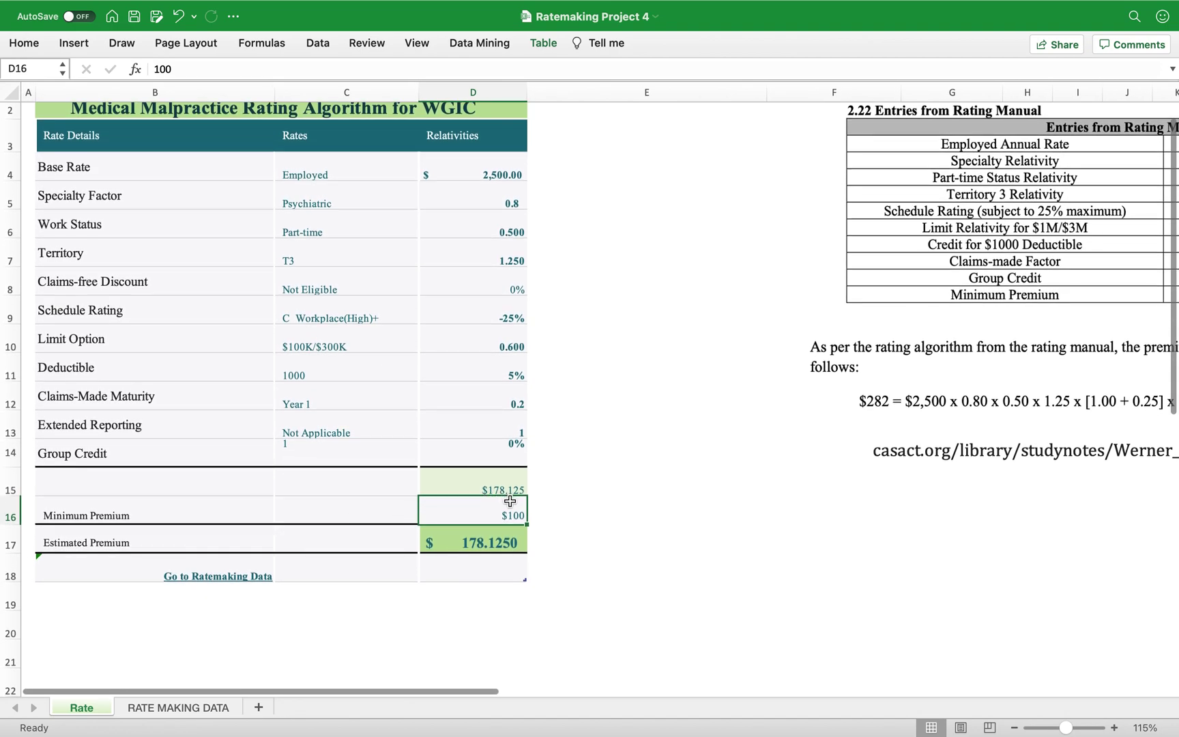
{"action": "scroll", "coordinate": [510, 501], "scroll_direction": "up", "scroll_amount": 2}
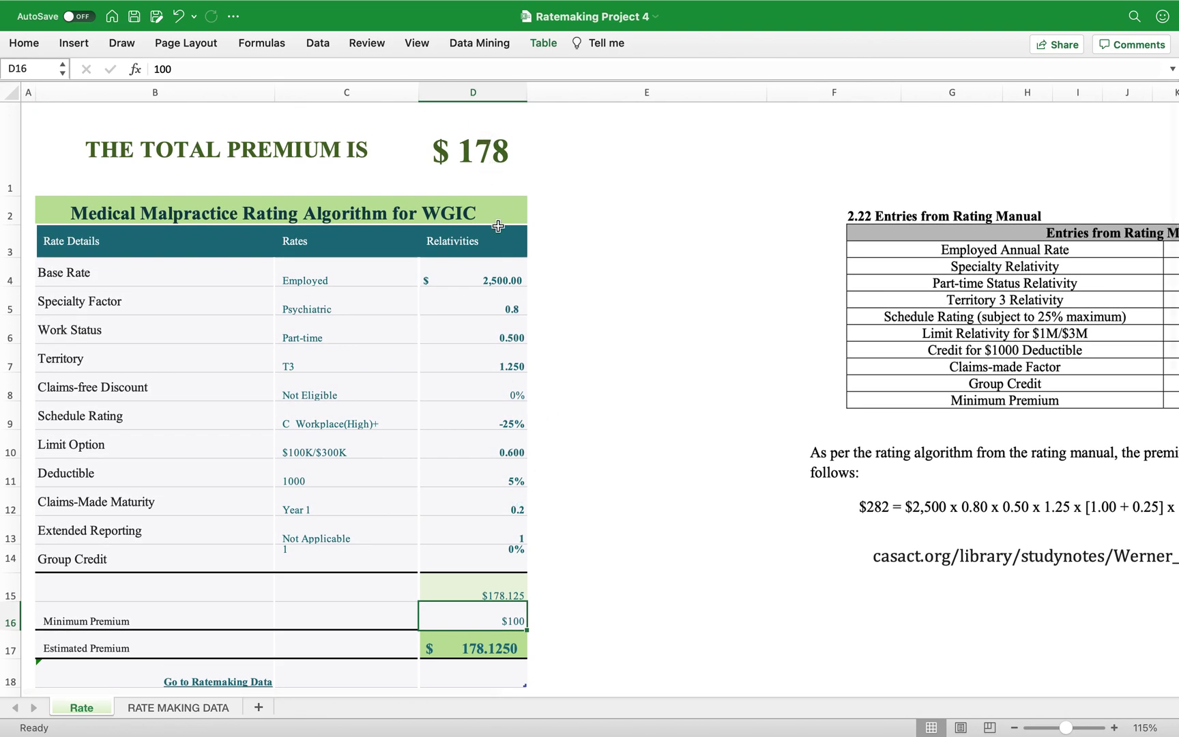
{"action": "scroll", "coordinate": [456, 393], "scroll_direction": "up", "scroll_amount": 1}
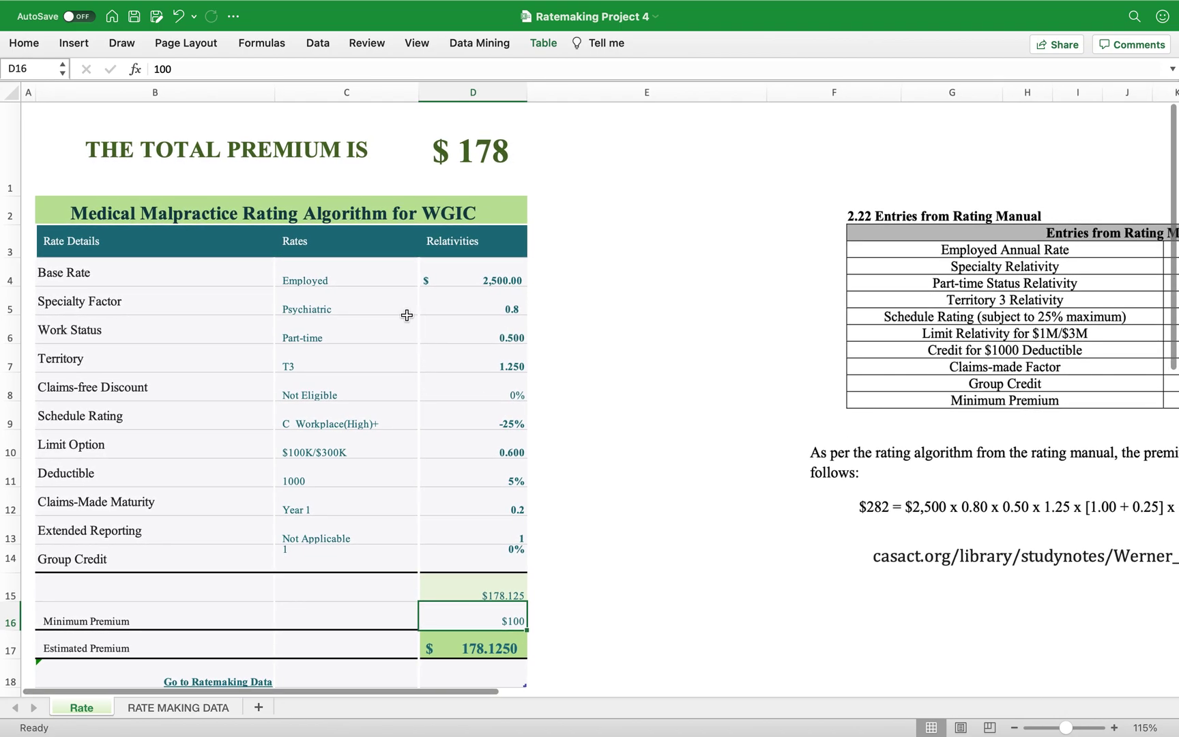
{"action": "scroll", "coordinate": [567, 381], "scroll_direction": "right", "scroll_amount": 5}
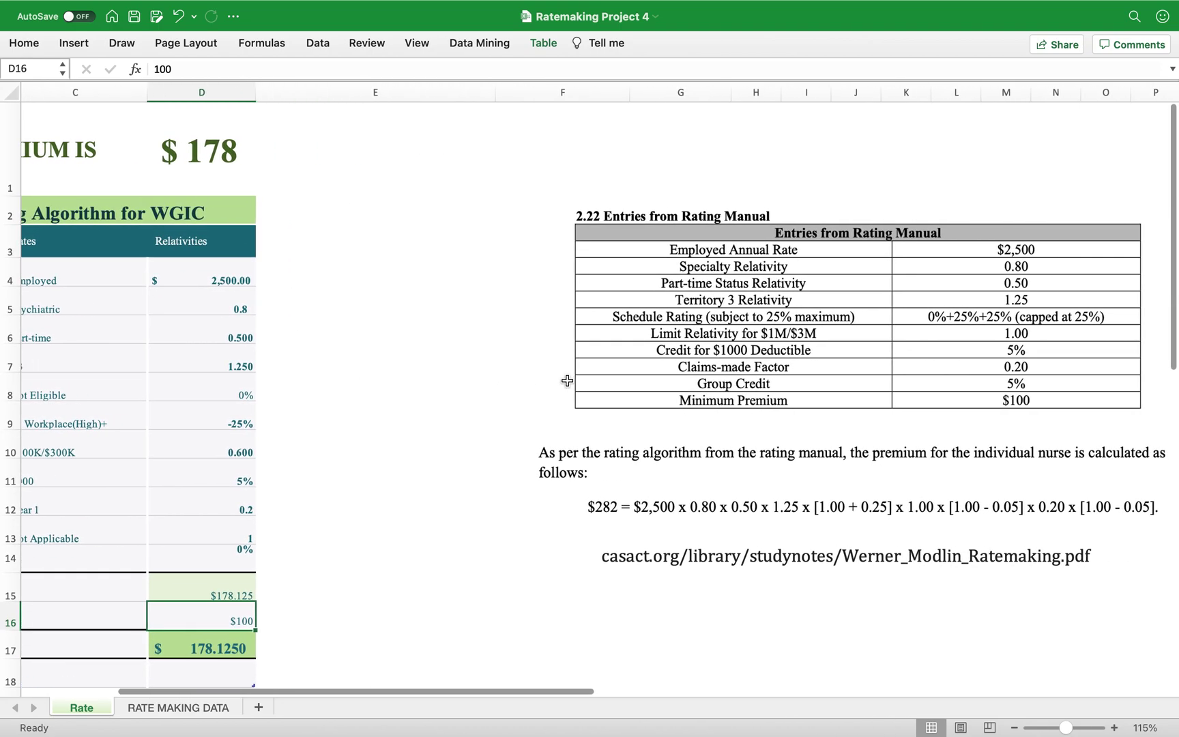
{"action": "scroll", "coordinate": [542, 486], "scroll_direction": "left", "scroll_amount": 5}
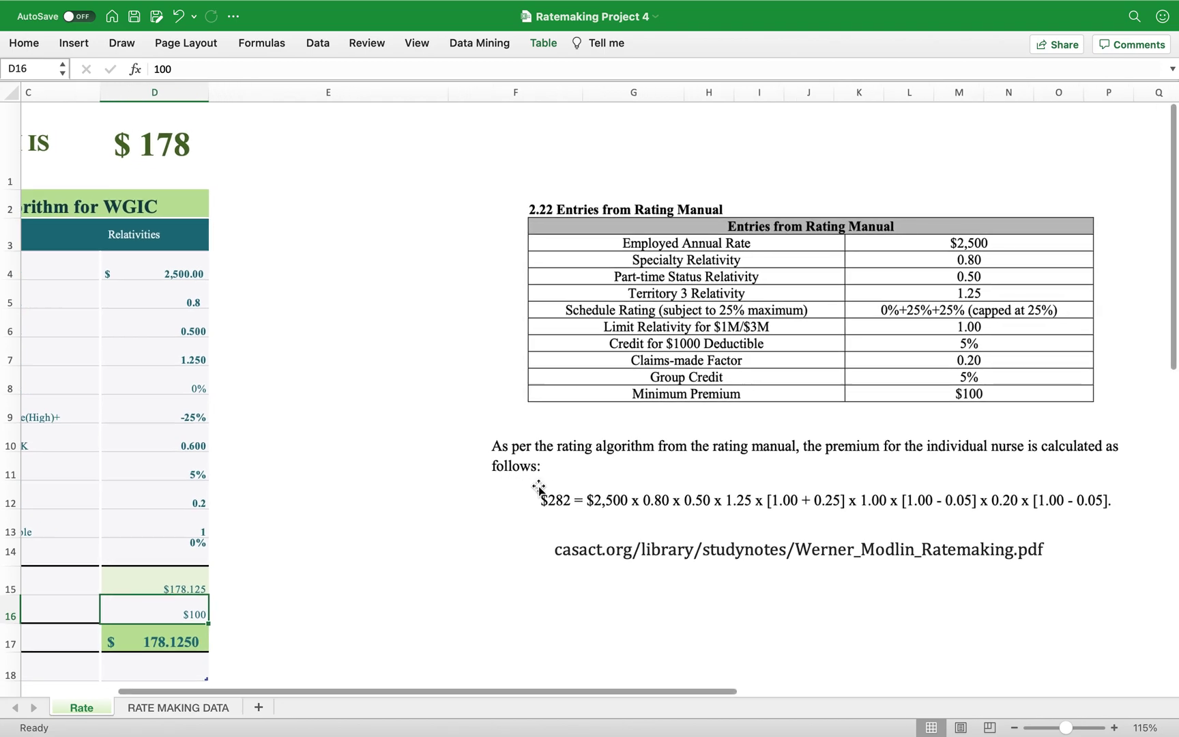
{"action": "scroll", "coordinate": [505, 416], "scroll_direction": "right", "scroll_amount": 1}
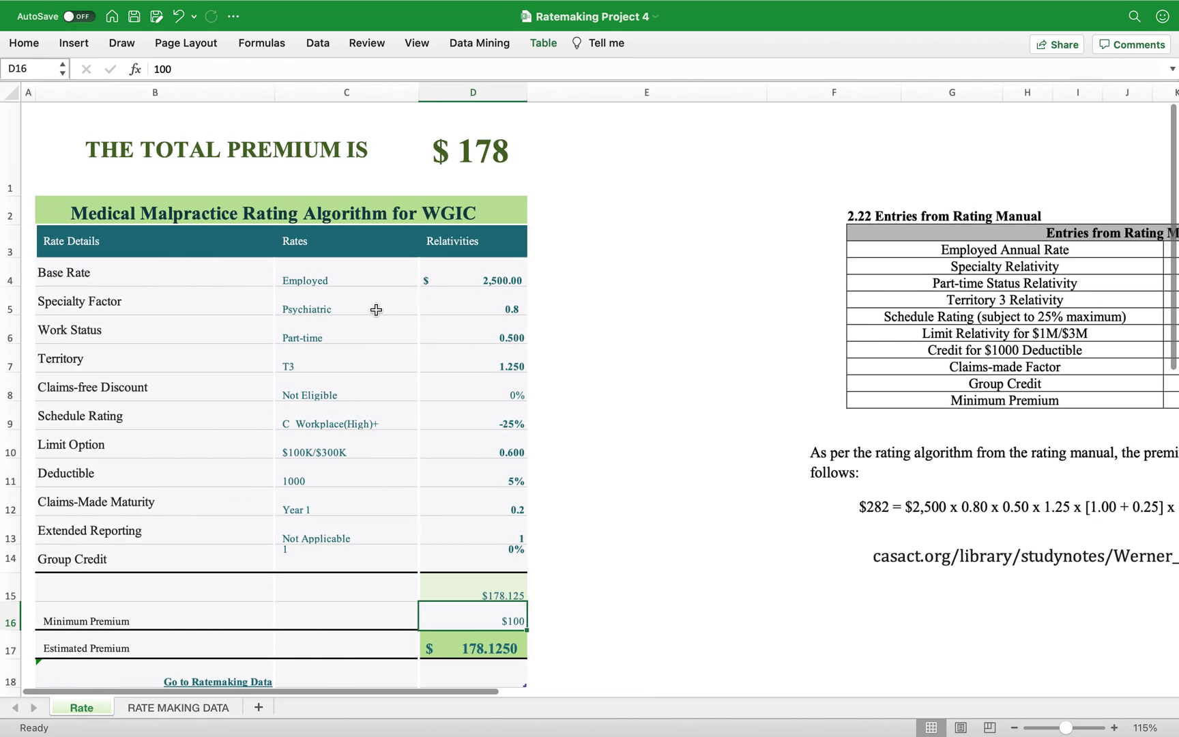
{"action": "left_click", "coordinate": [414, 308]}
{"action": "left_click", "coordinate": [425, 307]}
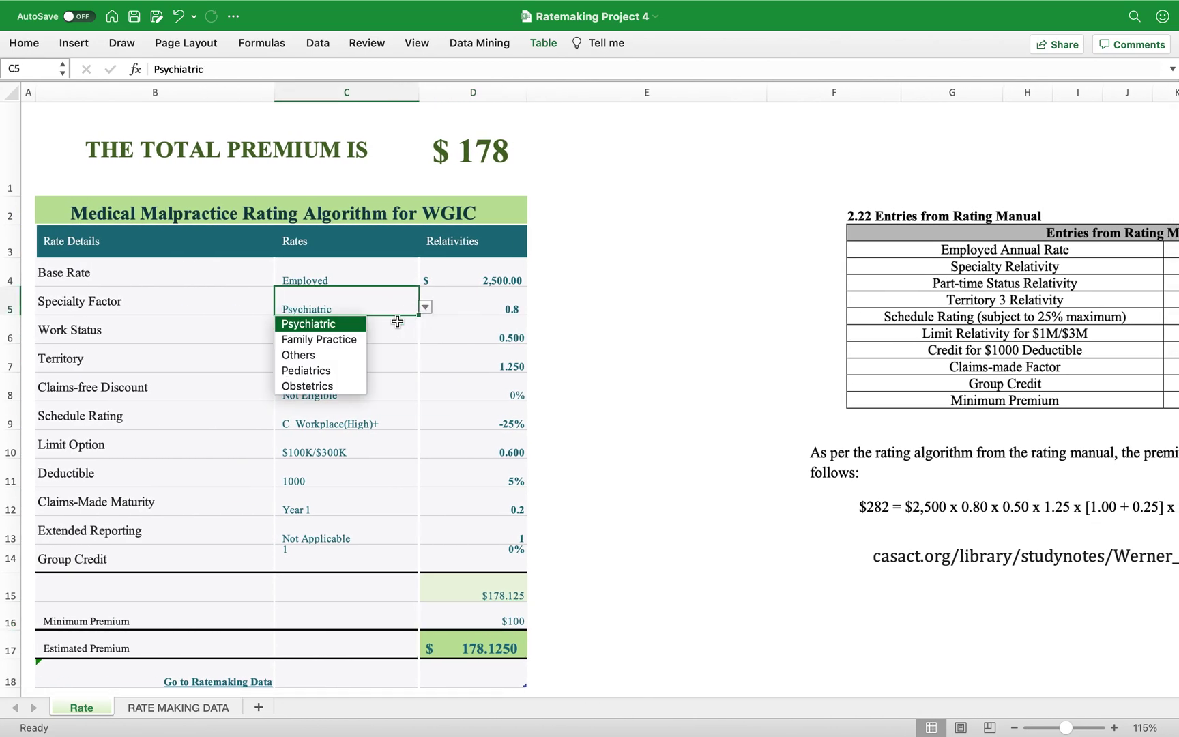
Step: Set specialty to Pediatrics, schedule rating to A_ConEdu (Low)-, and base rate to Experienced Nurse
{"action": "left_click", "coordinate": [343, 372]}
{"action": "left_click", "coordinate": [390, 424]}
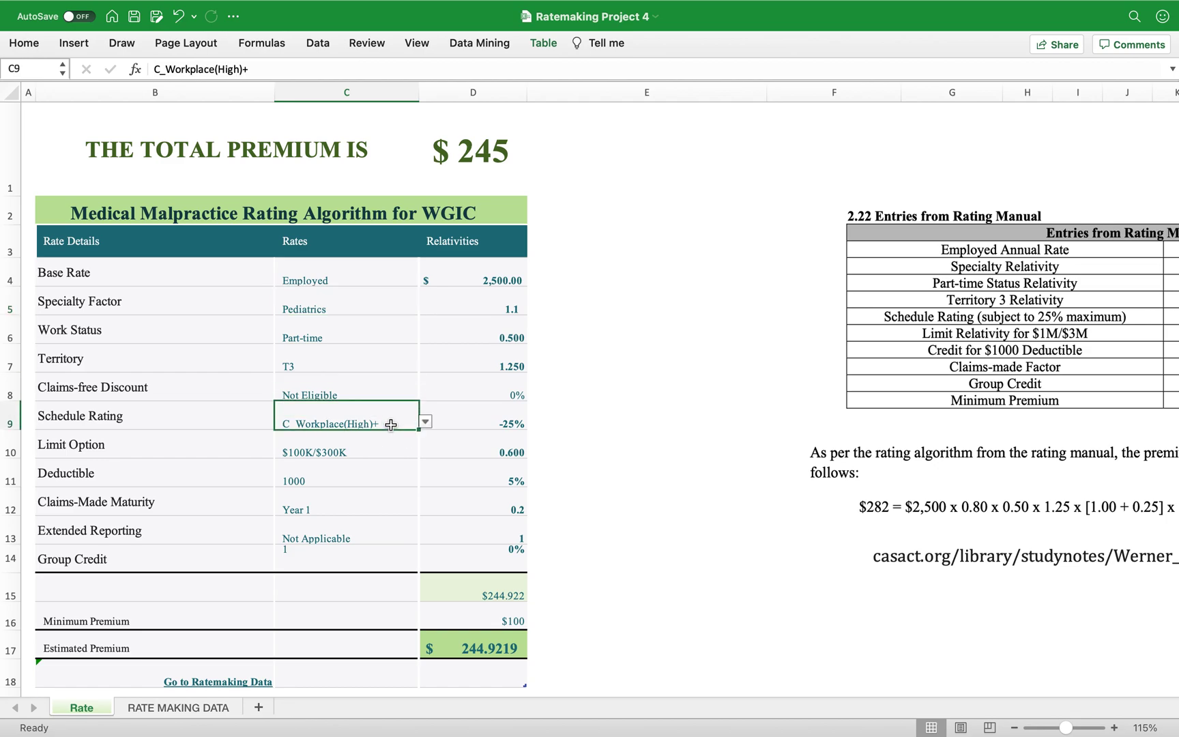
{"action": "left_click", "coordinate": [425, 423]}
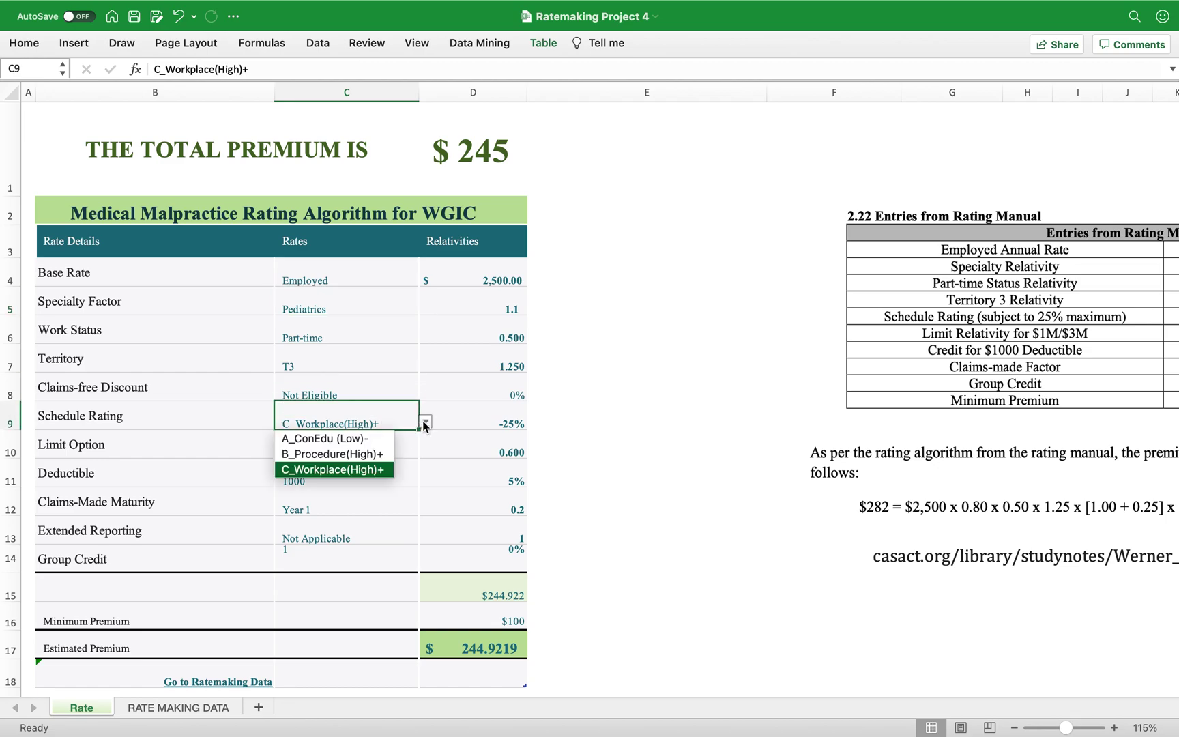
{"action": "left_click", "coordinate": [366, 445]}
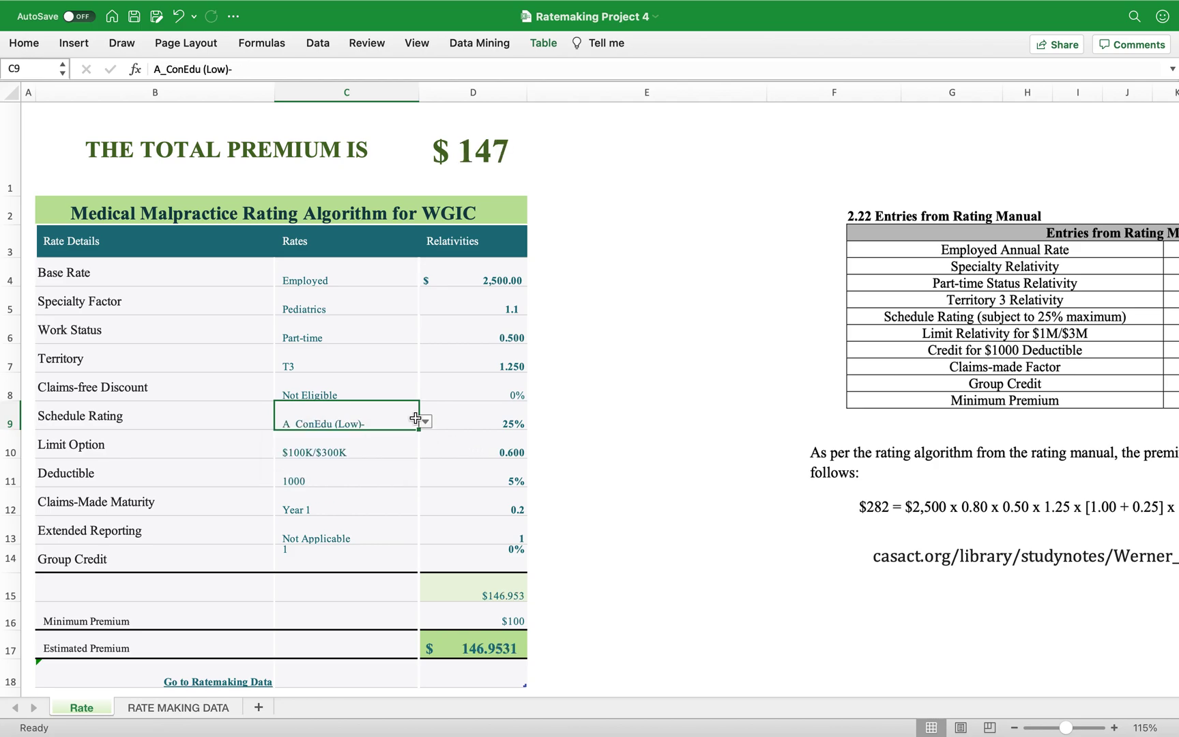
{"action": "left_click", "coordinate": [398, 280]}
{"action": "left_click", "coordinate": [425, 278]}
{"action": "left_click", "coordinate": [351, 326]}
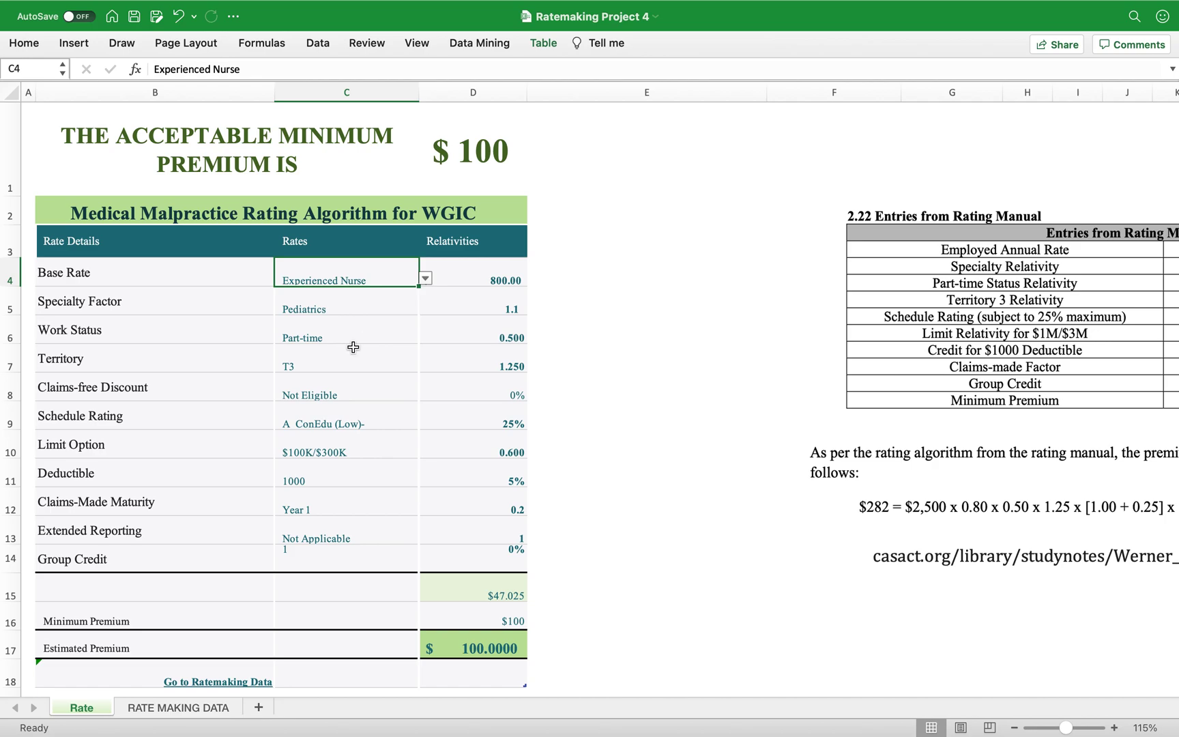
Step: Inspect the IF formula behind the premium heading in B1
{"action": "scroll", "coordinate": [331, 616], "scroll_direction": "left", "scroll_amount": 1}
{"action": "scroll", "coordinate": [470, 580], "scroll_direction": "right", "scroll_amount": 1}
{"action": "left_click", "coordinate": [283, 146]}
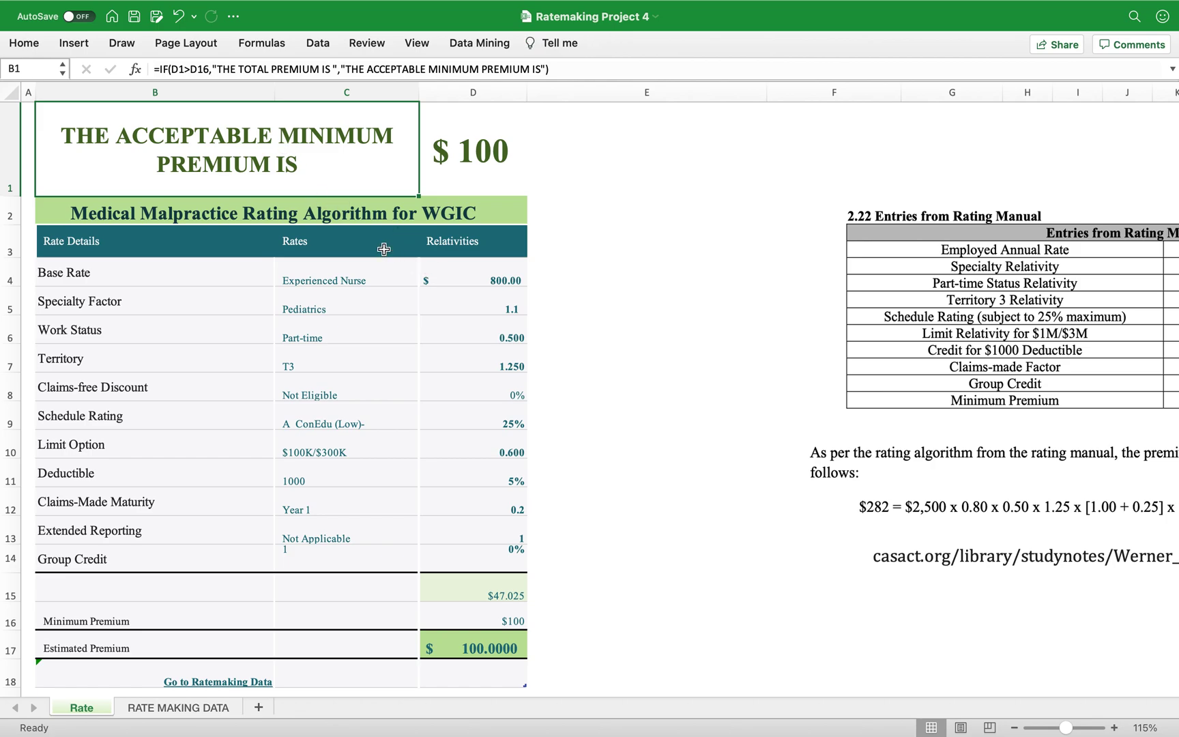
{"action": "left_click", "coordinate": [582, 200]}
{"action": "left_click", "coordinate": [392, 180]}
Step: Change the C4 base rate from Experienced Nurse to Employed
{"action": "left_click", "coordinate": [410, 281]}
{"action": "left_click", "coordinate": [425, 278]}
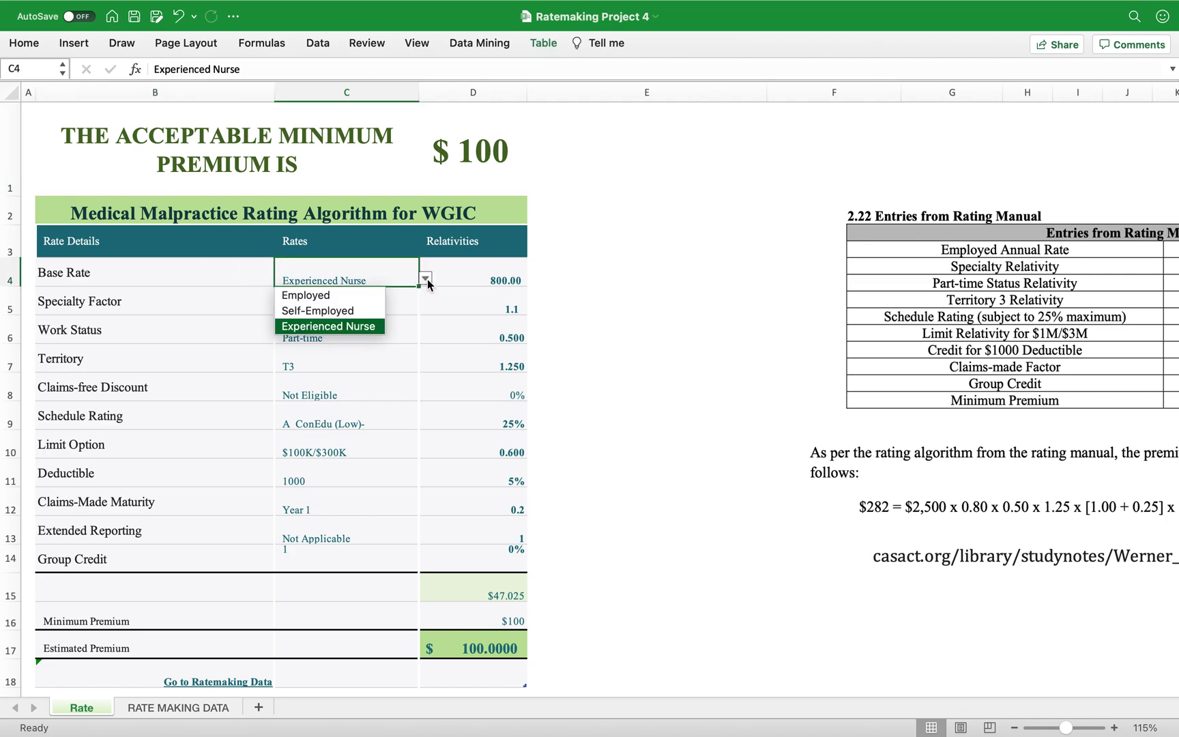
{"action": "left_click", "coordinate": [362, 298]}
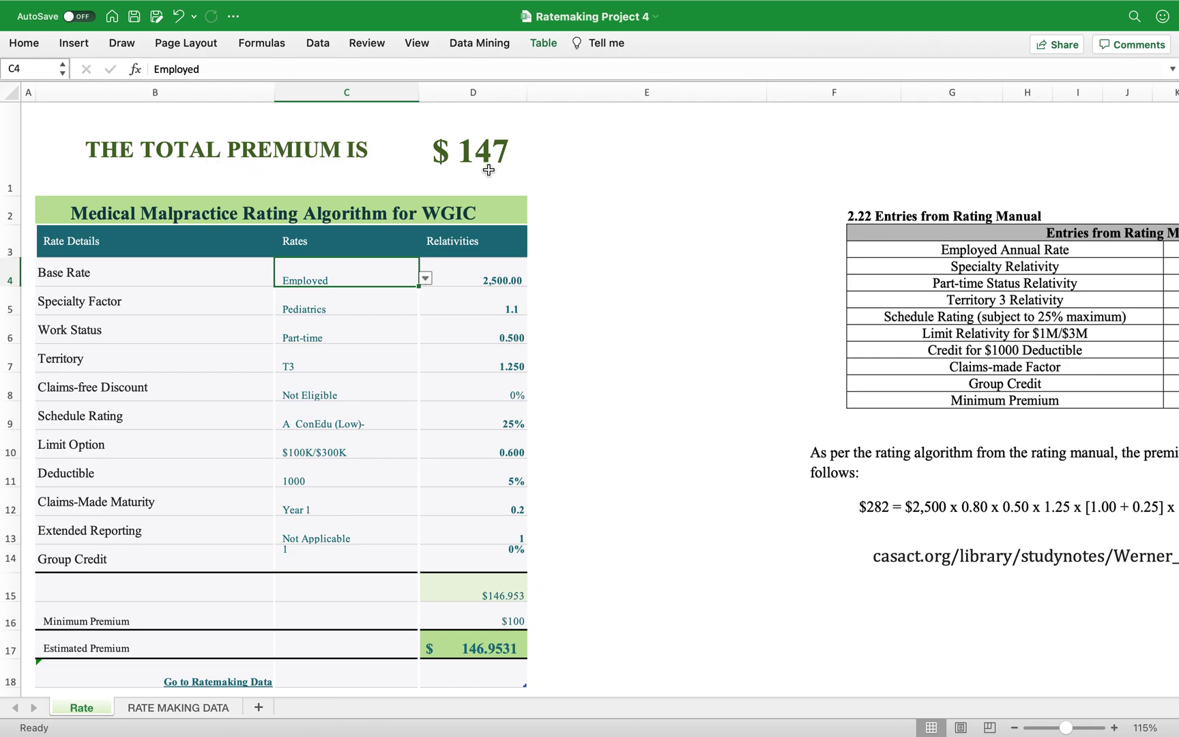
Step: Drag the rating-manual picture left so it sits beside the rating algorithm table
{"action": "scroll", "coordinate": [447, 274], "scroll_direction": "right", "scroll_amount": 8}
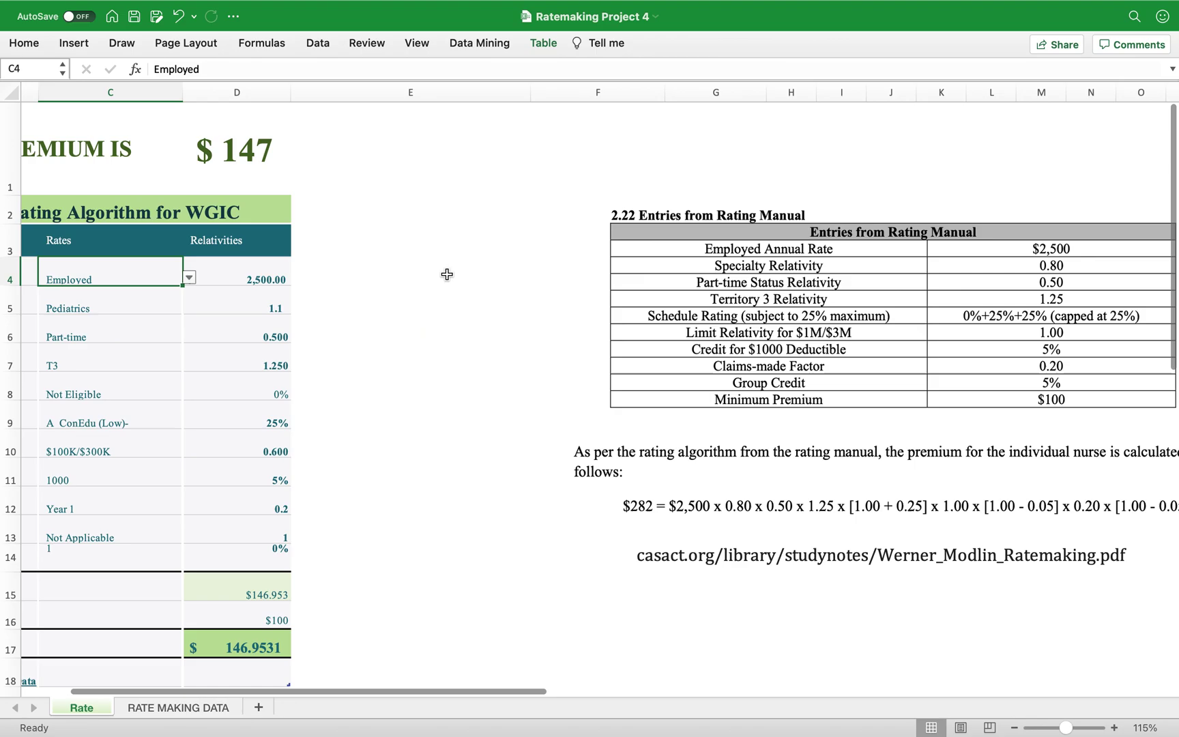
{"action": "scroll", "coordinate": [462, 298], "scroll_direction": "left", "scroll_amount": 8}
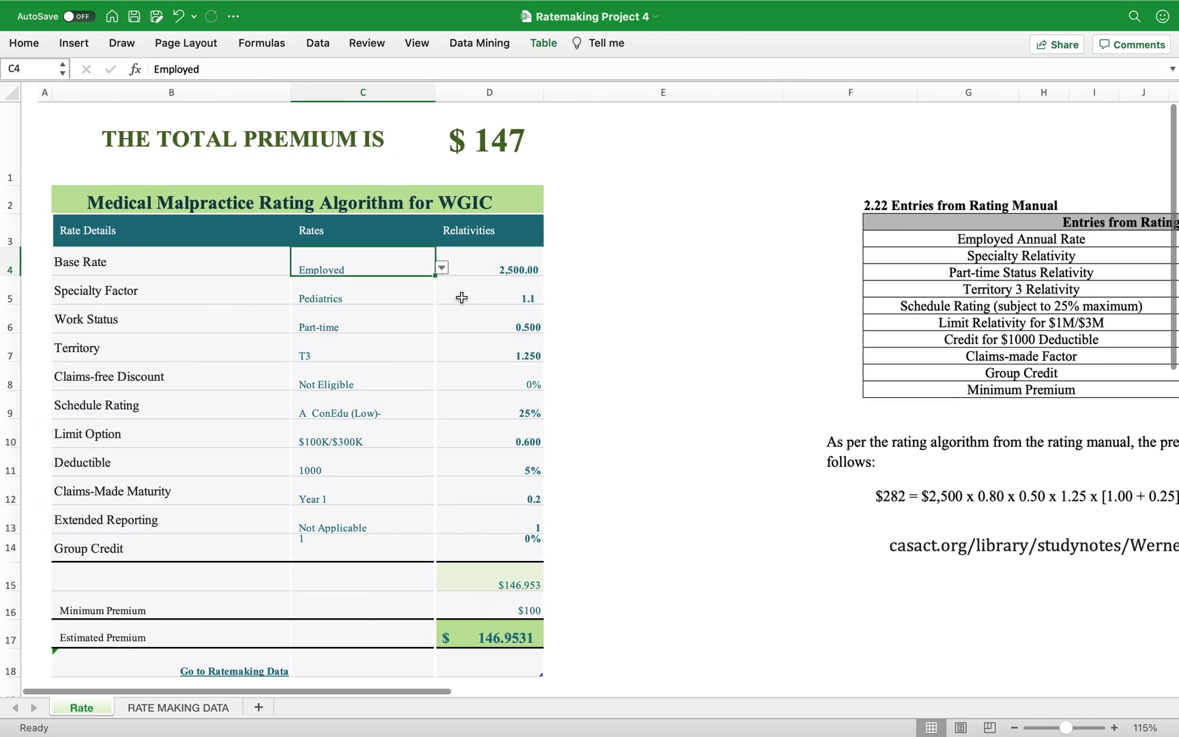
{"action": "left_click_drag", "start_coordinate": [876, 278], "coordinate": [650, 284]}
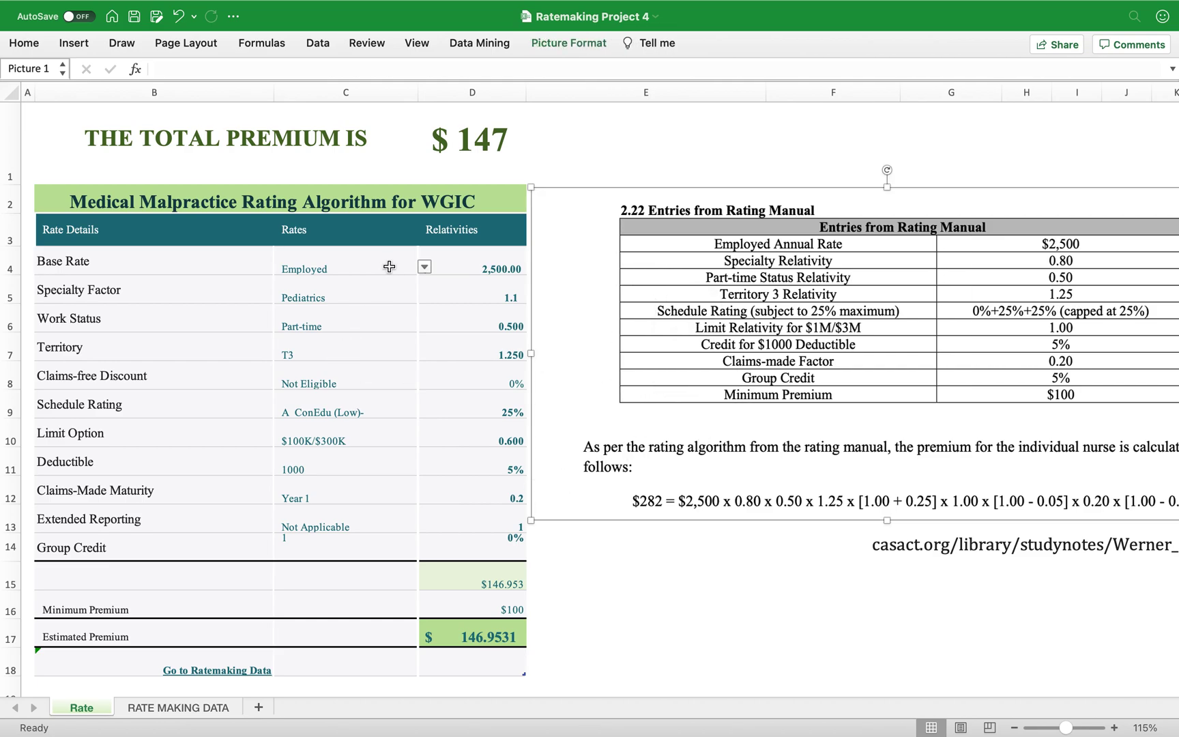
Step: Keep Employed as the base rate and choose Psychiatric as the specialty, checking its 0.8 relativity
{"action": "left_click", "coordinate": [425, 268]}
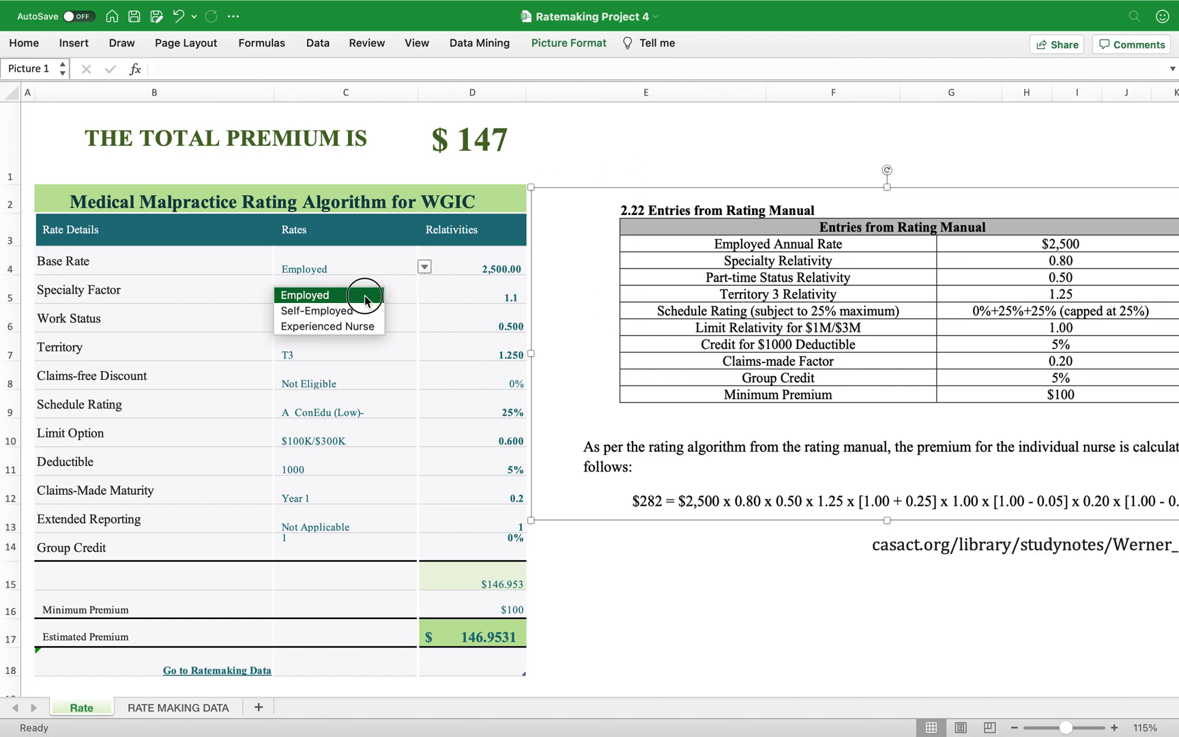
{"action": "left_click", "coordinate": [368, 296]}
{"action": "left_click", "coordinate": [373, 293]}
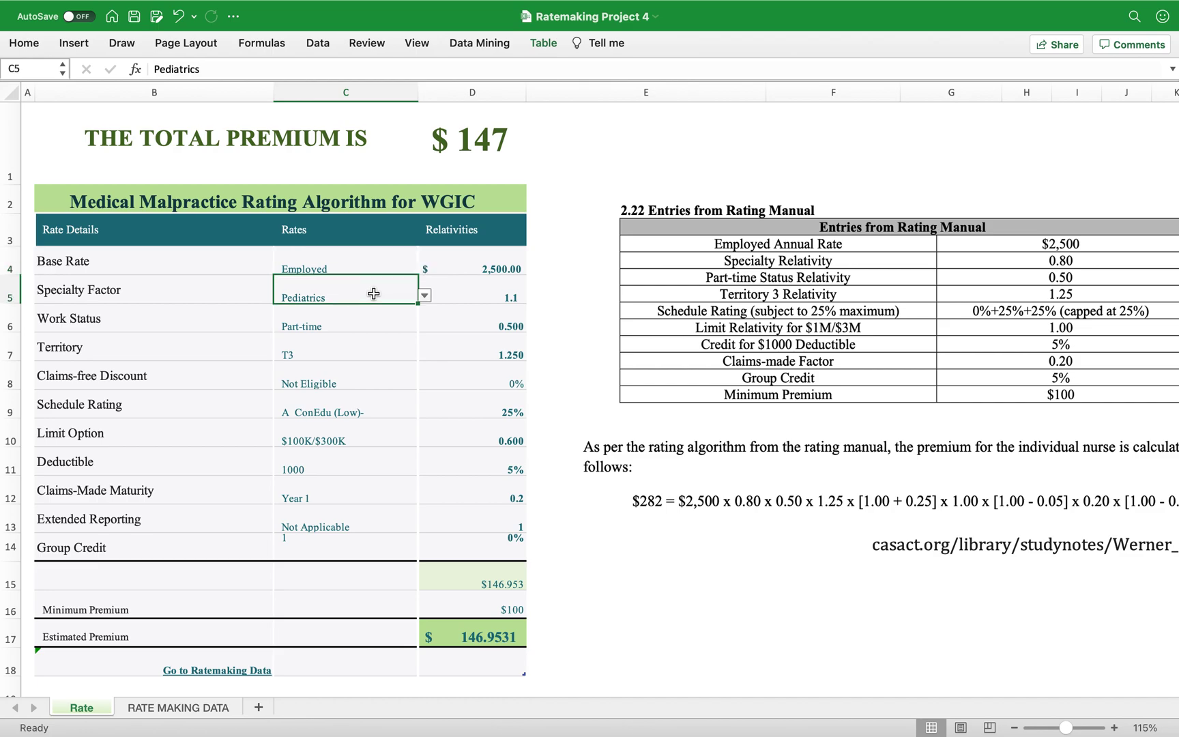
{"action": "left_click", "coordinate": [425, 297]}
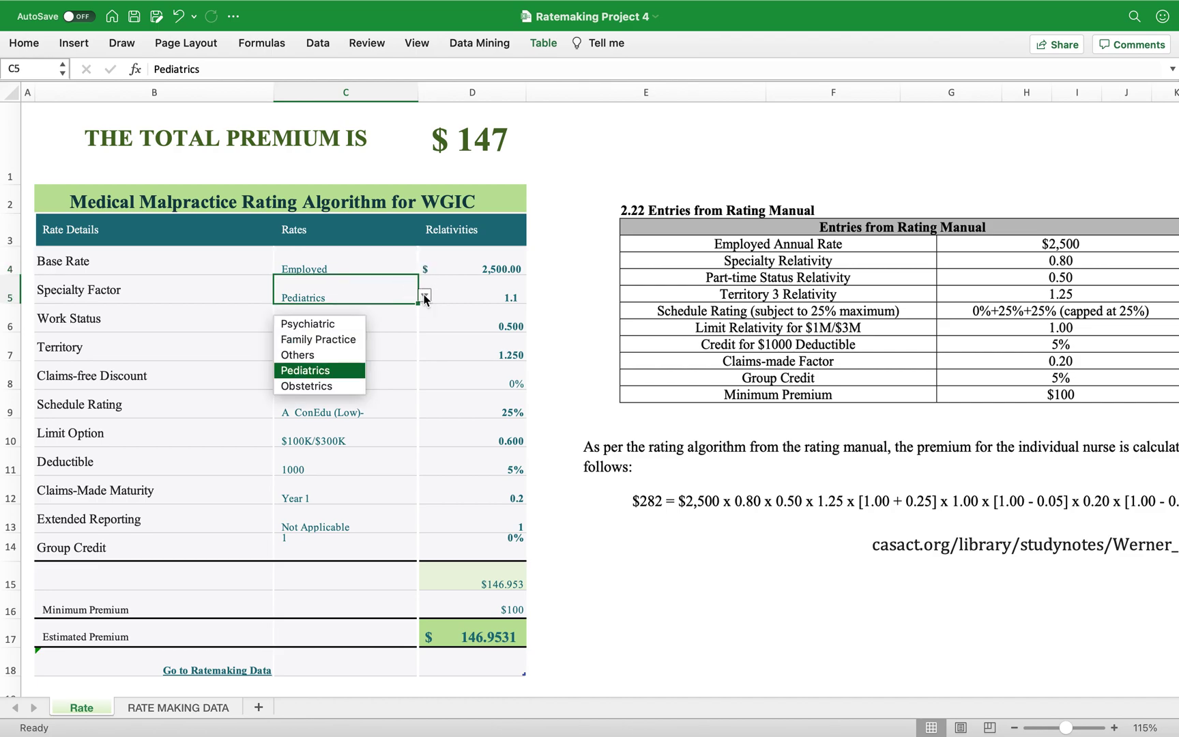
{"action": "left_click", "coordinate": [332, 322]}
{"action": "left_click", "coordinate": [500, 294]}
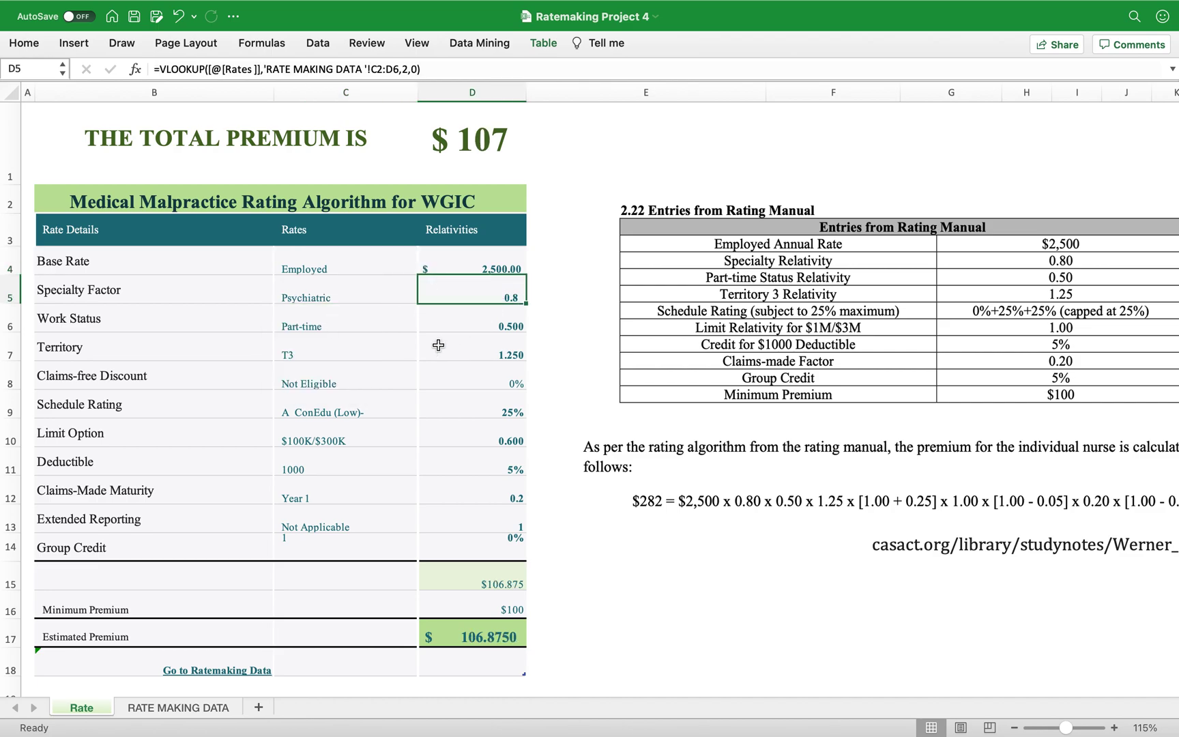
Step: Review the Work Status, Territory, Claims-free Discount and Schedule Rating entries
{"action": "left_click", "coordinate": [312, 327]}
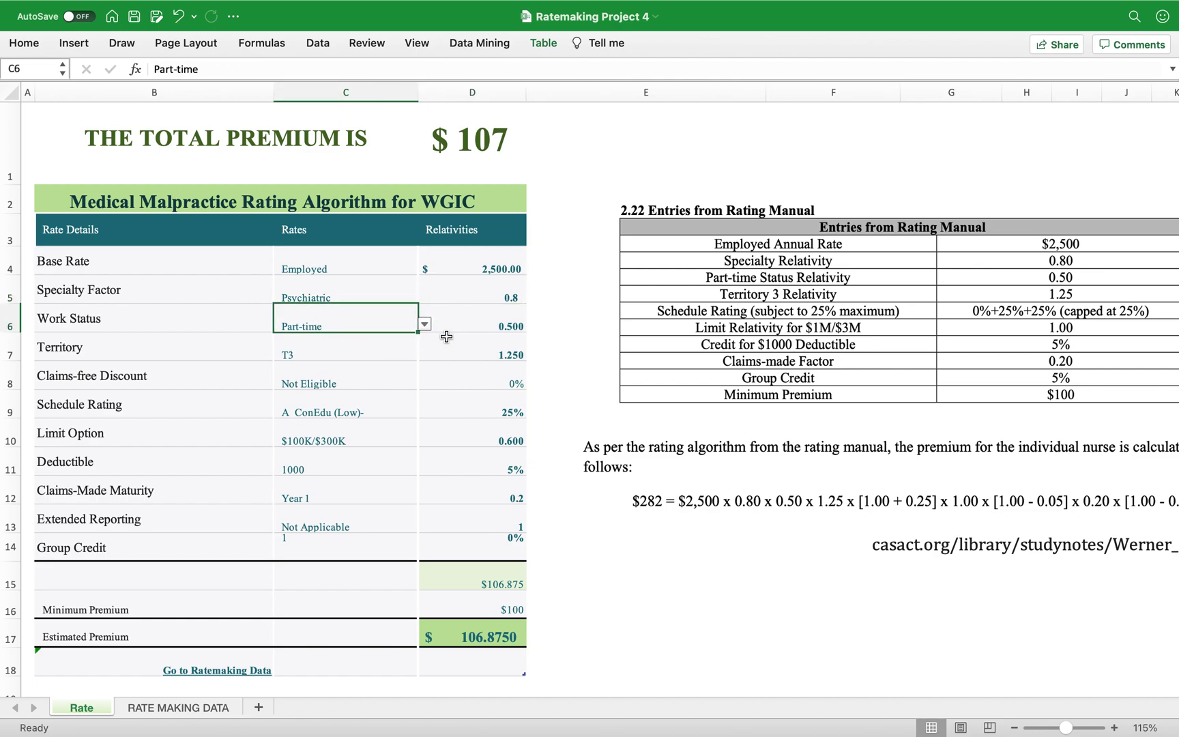
{"action": "left_click", "coordinate": [354, 354]}
{"action": "left_click", "coordinate": [337, 384]}
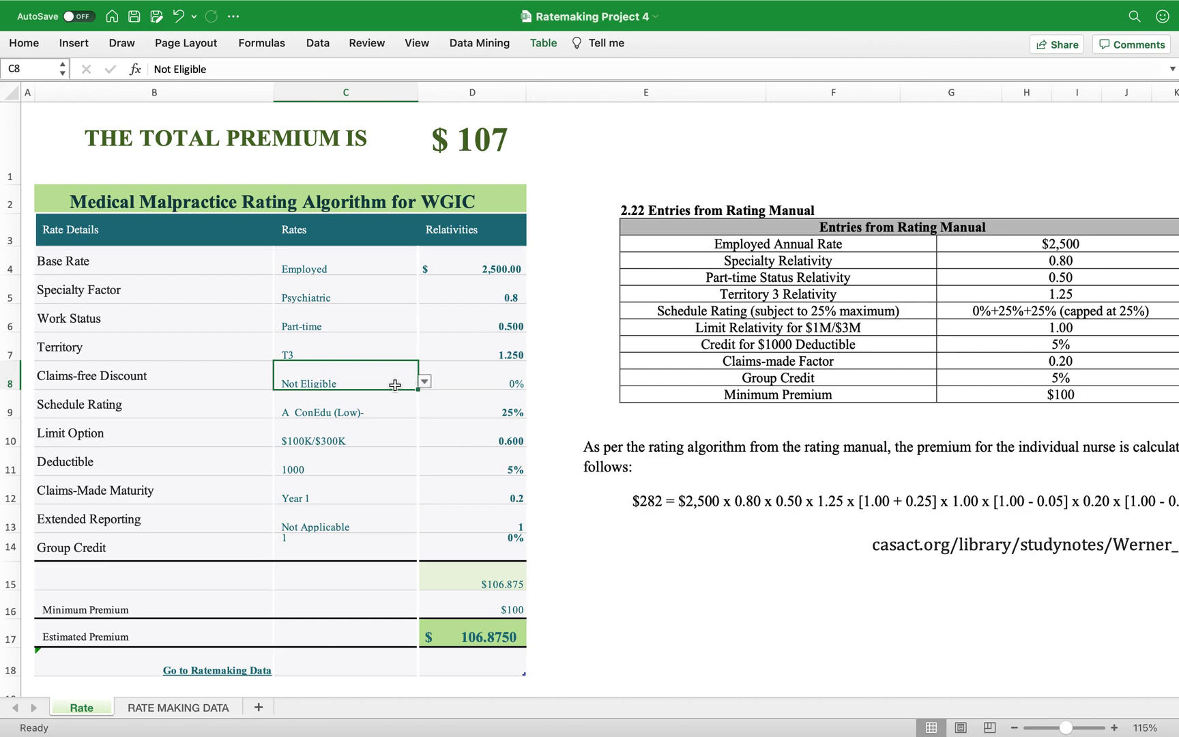
{"action": "left_click", "coordinate": [351, 407]}
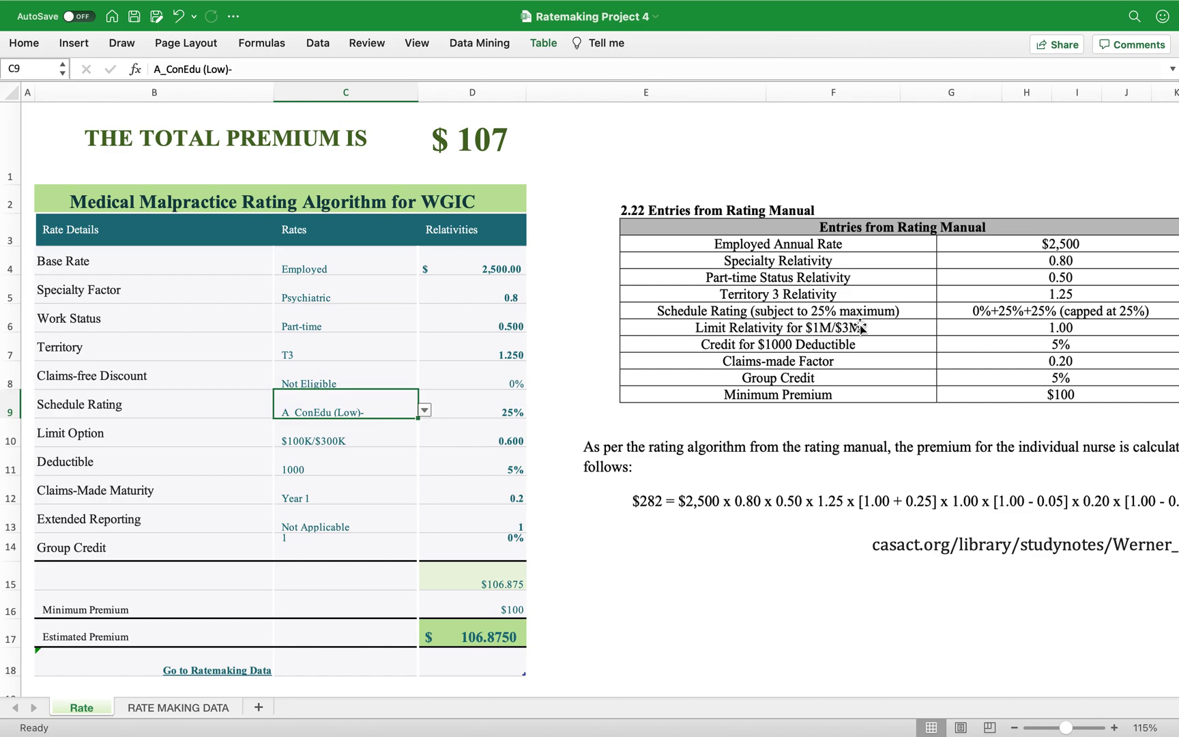
{"action": "left_click", "coordinate": [425, 411]}
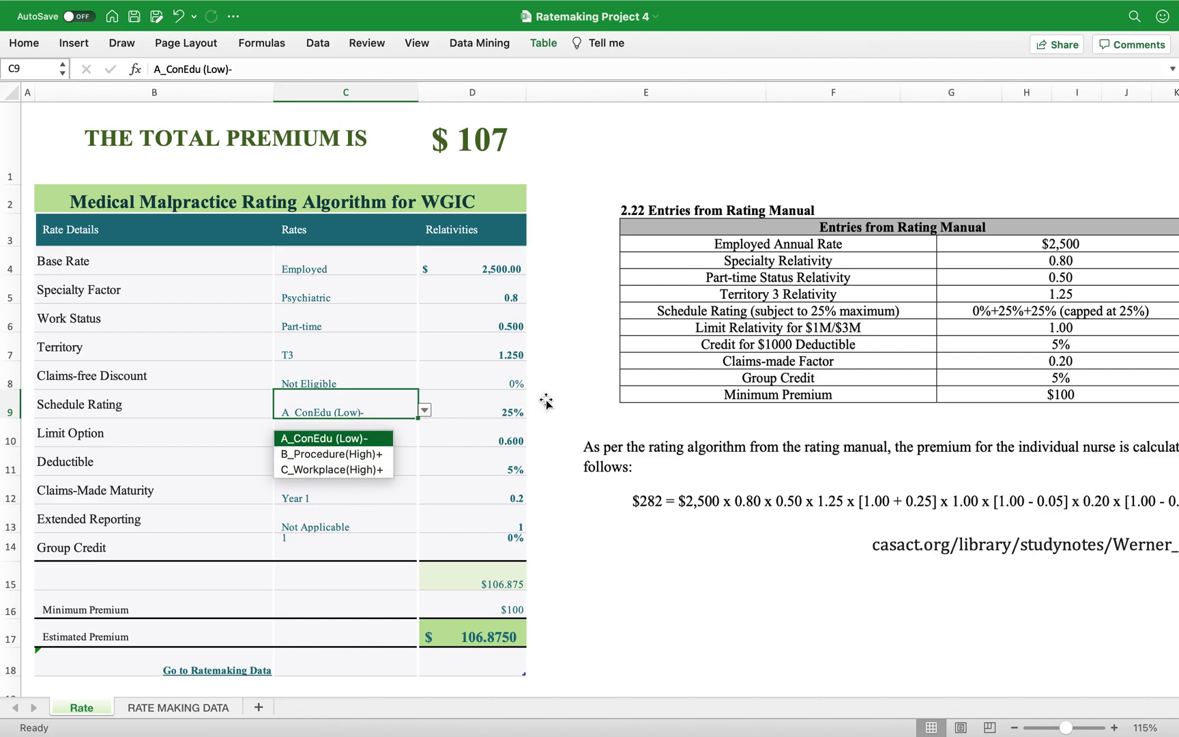
Step: Set schedule rating to B_Procedure(High)+ and the limit to $1M/$3M, then check claims-made maturity
{"action": "left_click", "coordinate": [321, 455]}
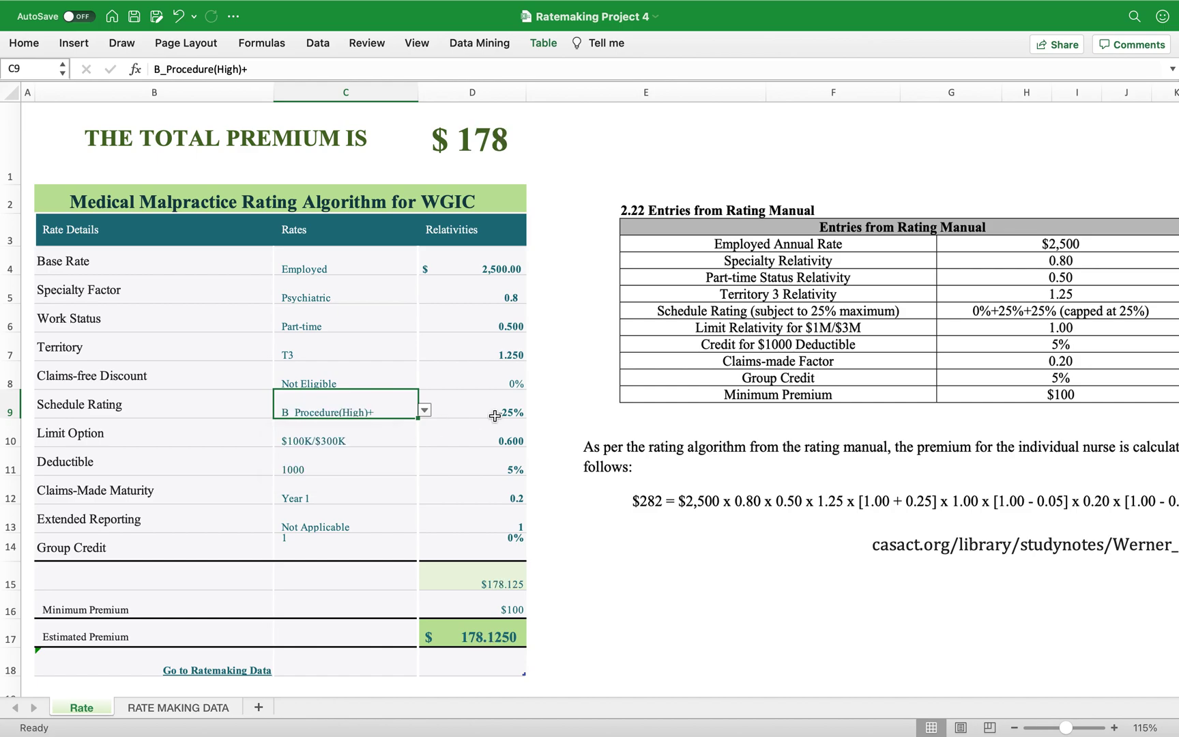
{"action": "left_click", "coordinate": [371, 440]}
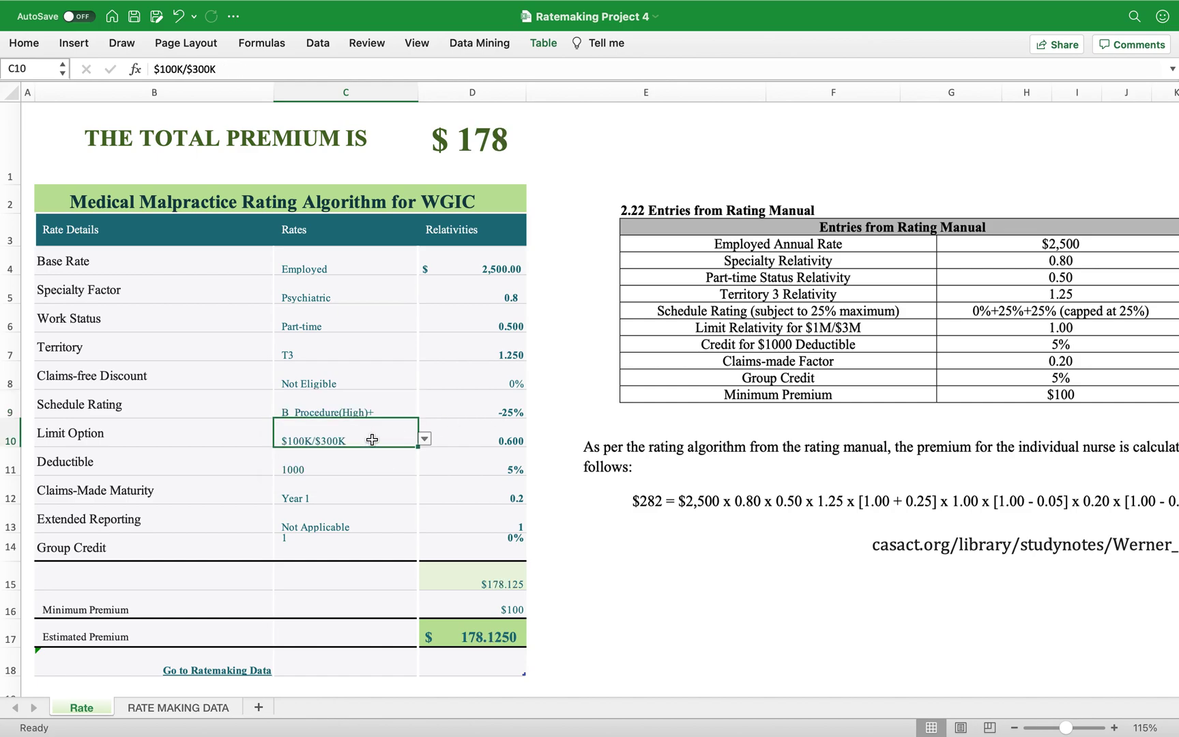
{"action": "left_click", "coordinate": [425, 441]}
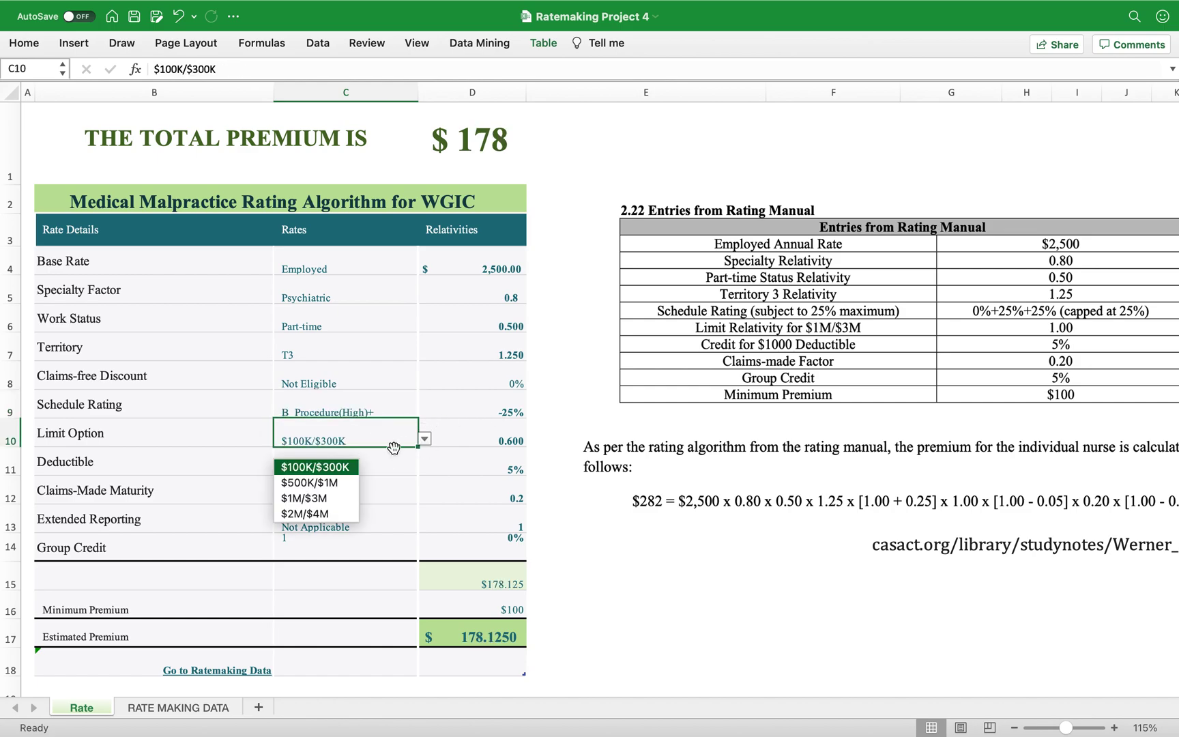
{"action": "left_click", "coordinate": [333, 500]}
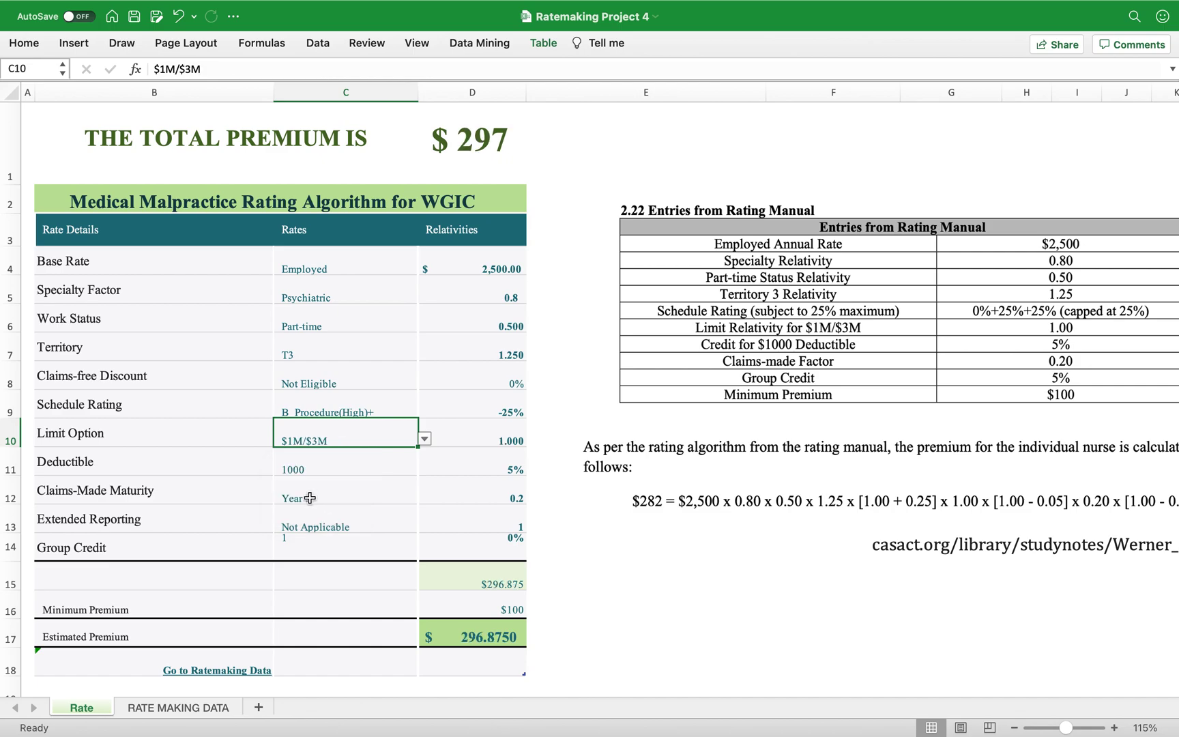
{"action": "left_click", "coordinate": [343, 490]}
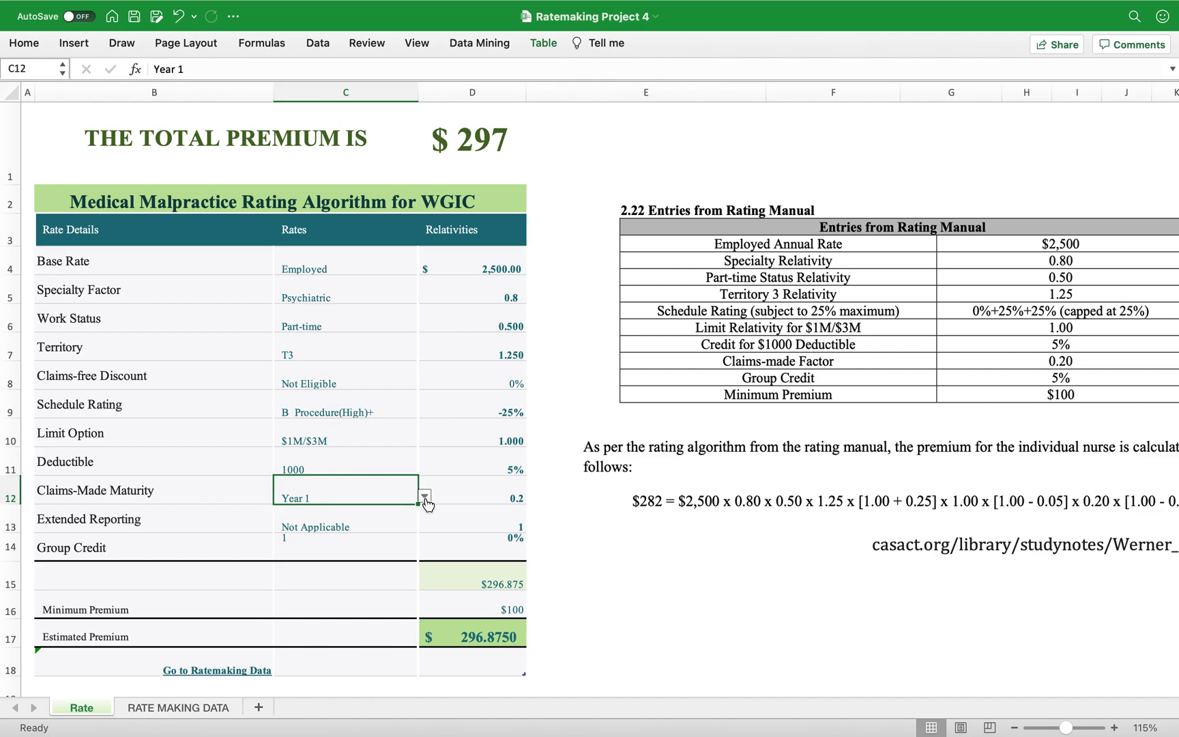
{"action": "left_click", "coordinate": [515, 497]}
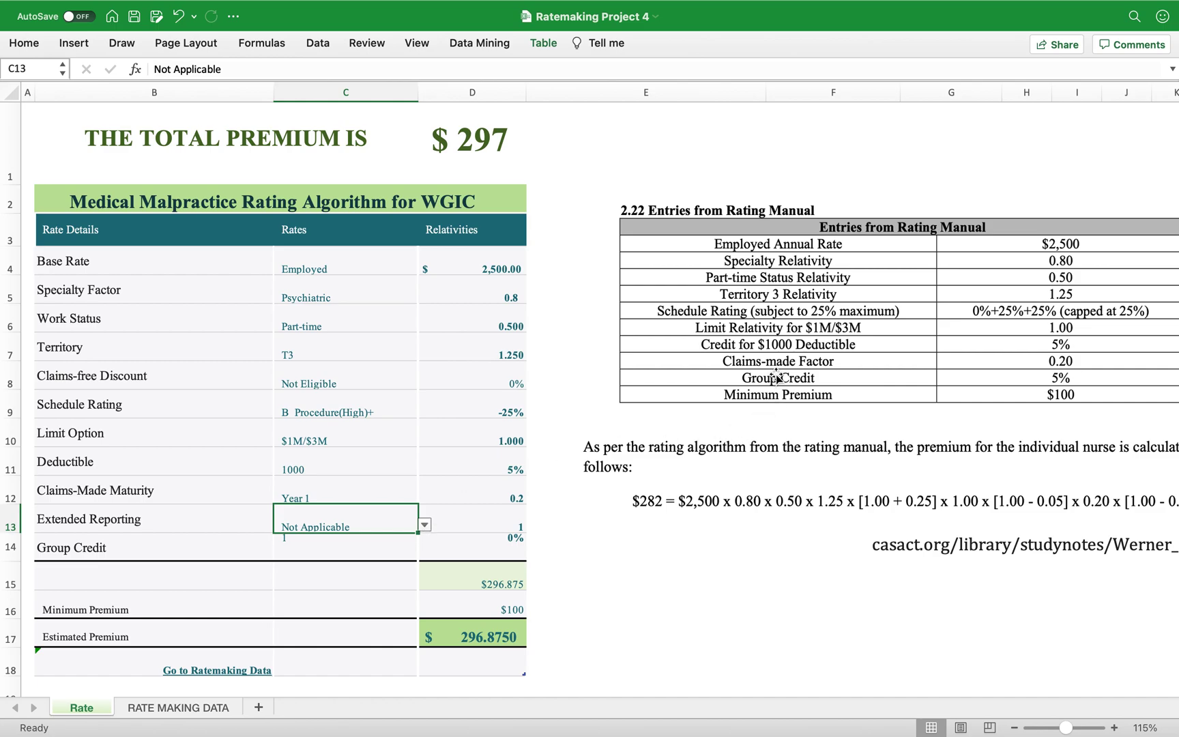
Step: Set Group Credit to 2 to 14 (5%), bringing the total premium to $282
{"action": "left_click", "coordinate": [355, 545]}
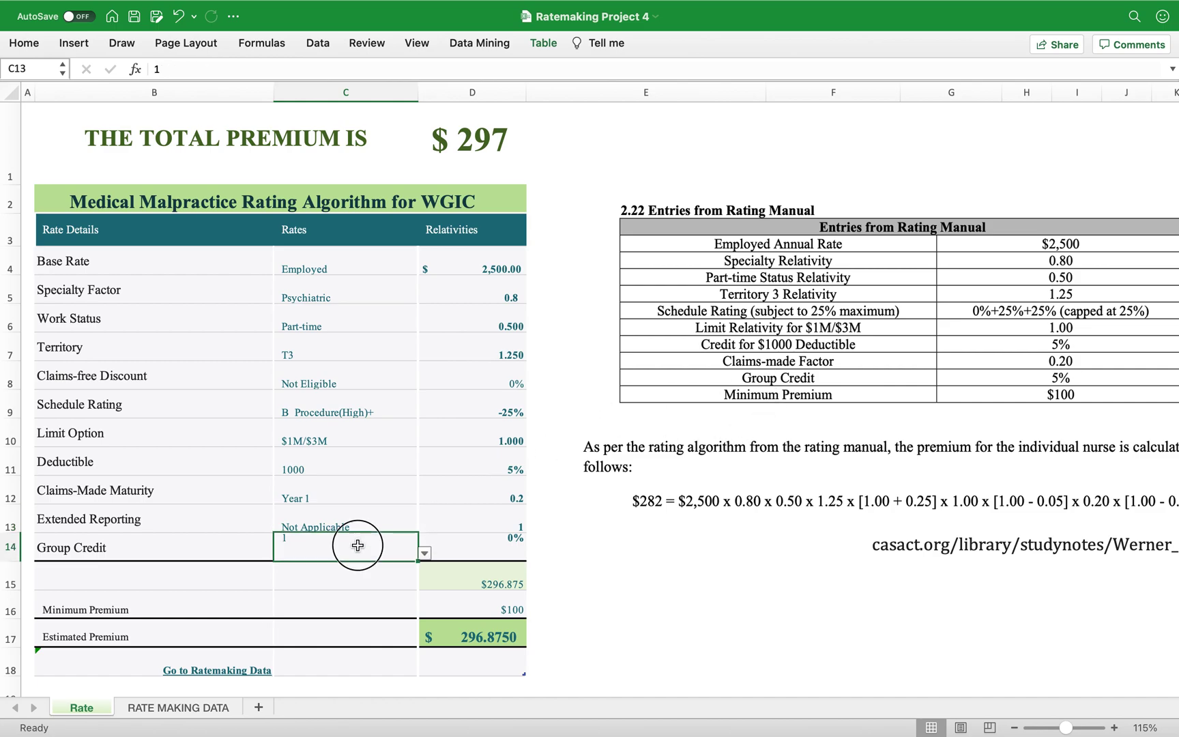
{"action": "left_click", "coordinate": [424, 554]}
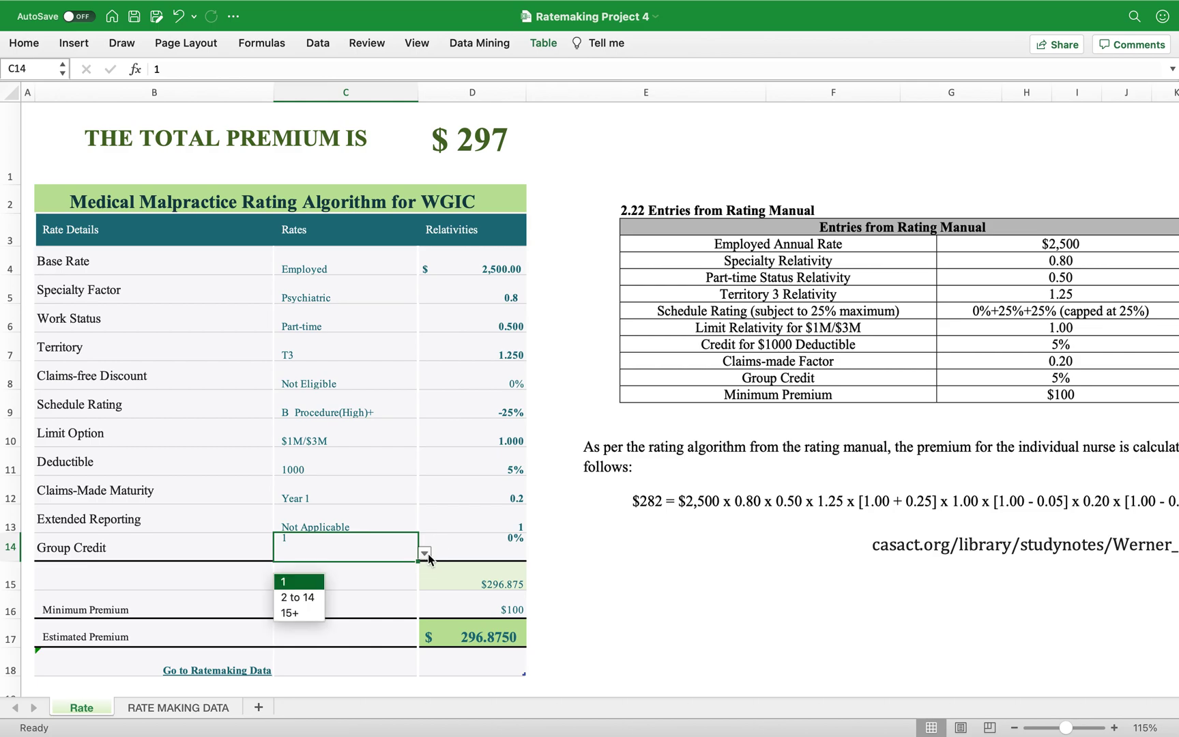
{"action": "left_click", "coordinate": [307, 597]}
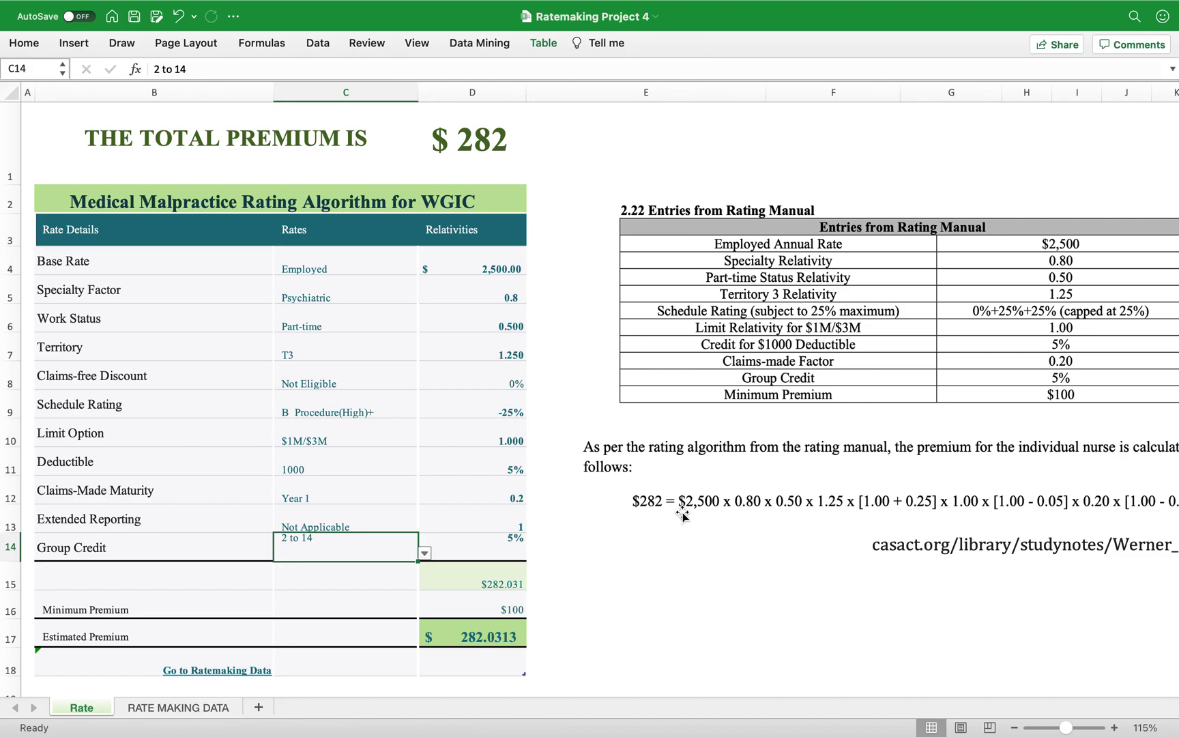
{"action": "scroll", "coordinate": [676, 530], "scroll_direction": "right", "scroll_amount": 3}
{"action": "scroll", "coordinate": [682, 515], "scroll_direction": "left", "scroll_amount": 3}
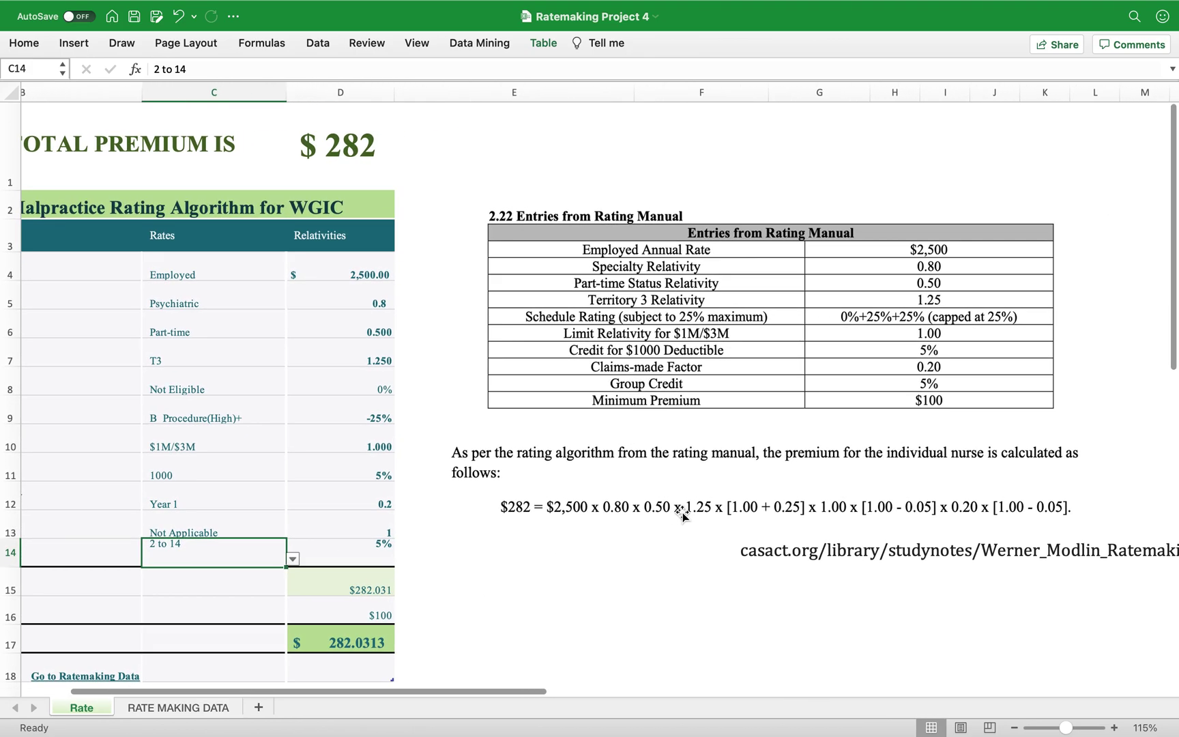
{"action": "scroll", "coordinate": [682, 515], "scroll_direction": "down", "scroll_amount": 1}
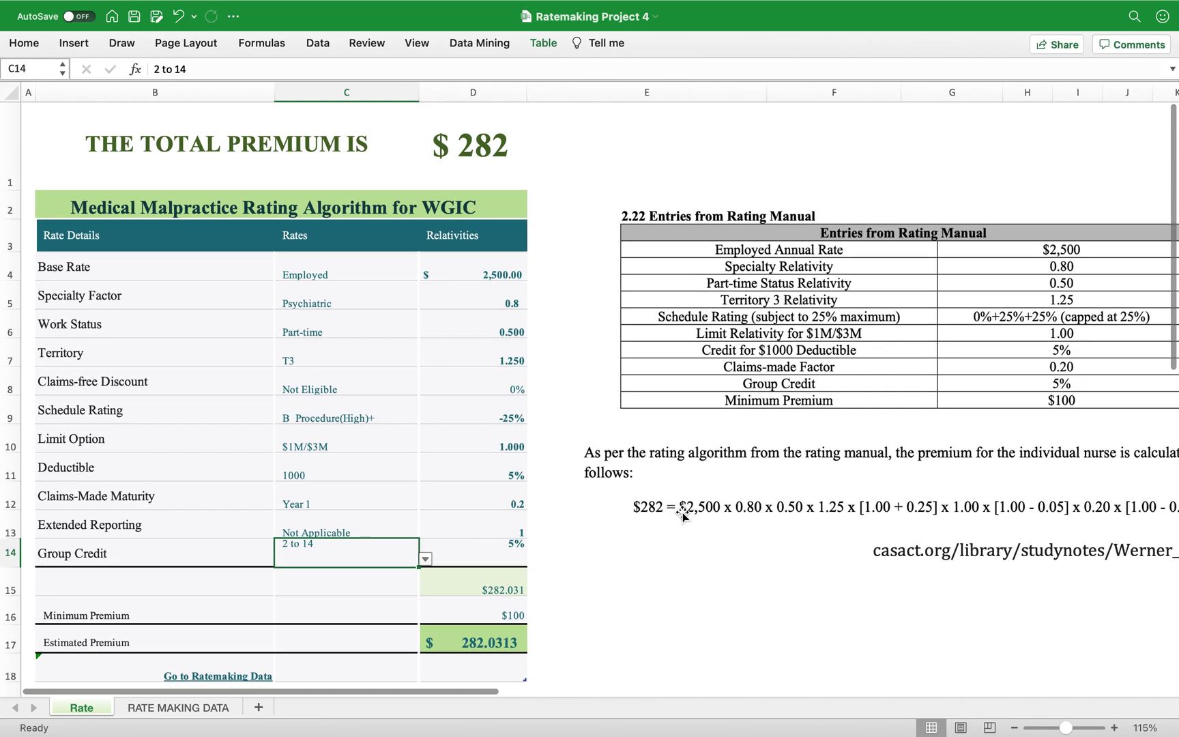
{"action": "scroll", "coordinate": [431, 236], "scroll_direction": "up", "scroll_amount": 1}
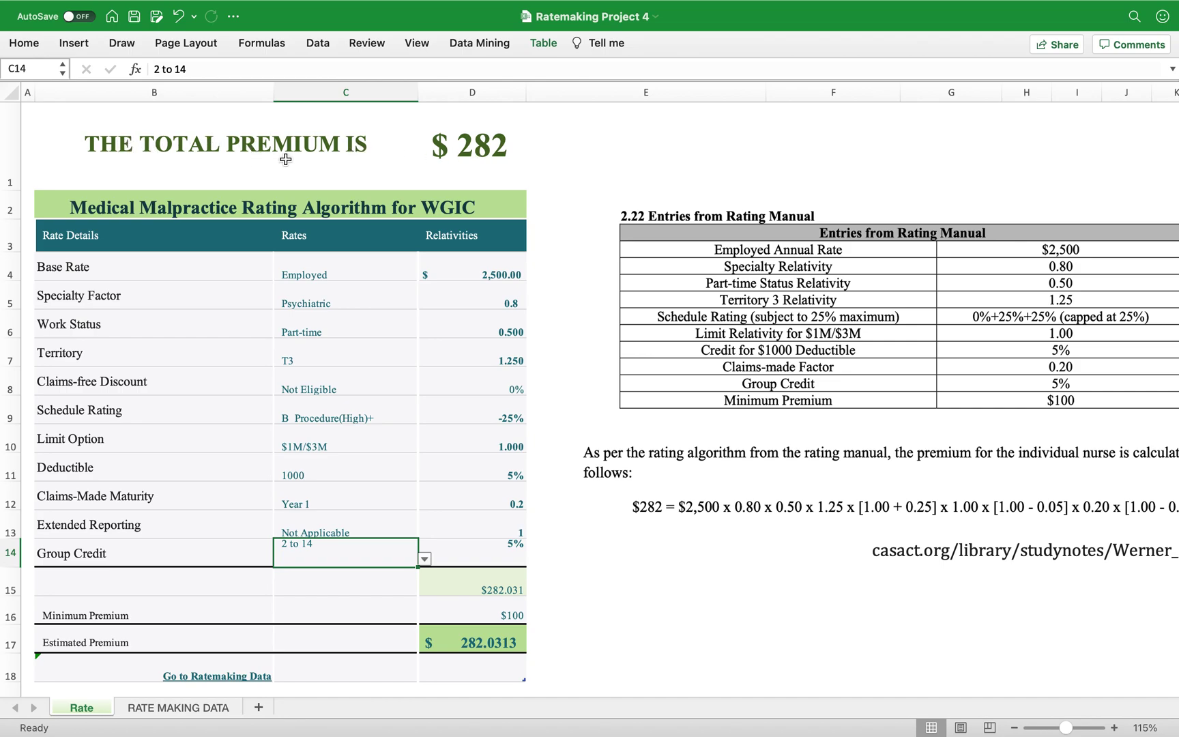
{"action": "left_click", "coordinate": [476, 153]}
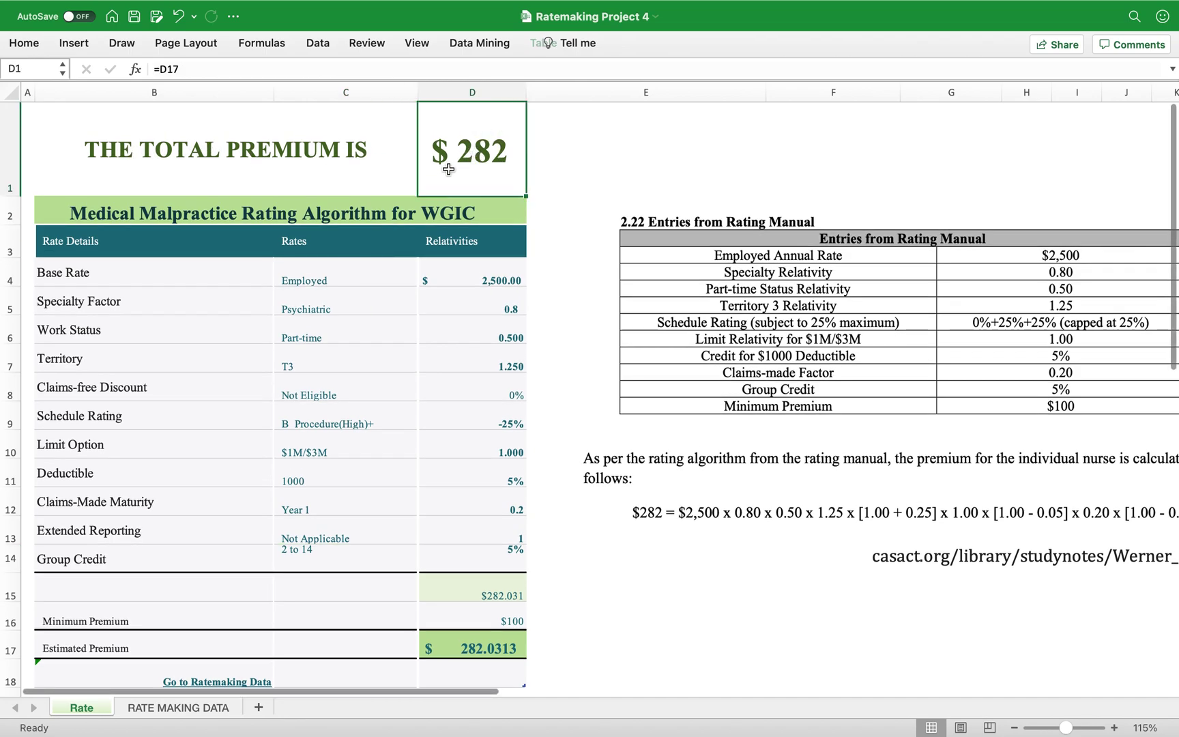
{"action": "left_click", "coordinate": [543, 158]}
{"action": "scroll", "coordinate": [342, 579], "scroll_direction": "down", "scroll_amount": 3}
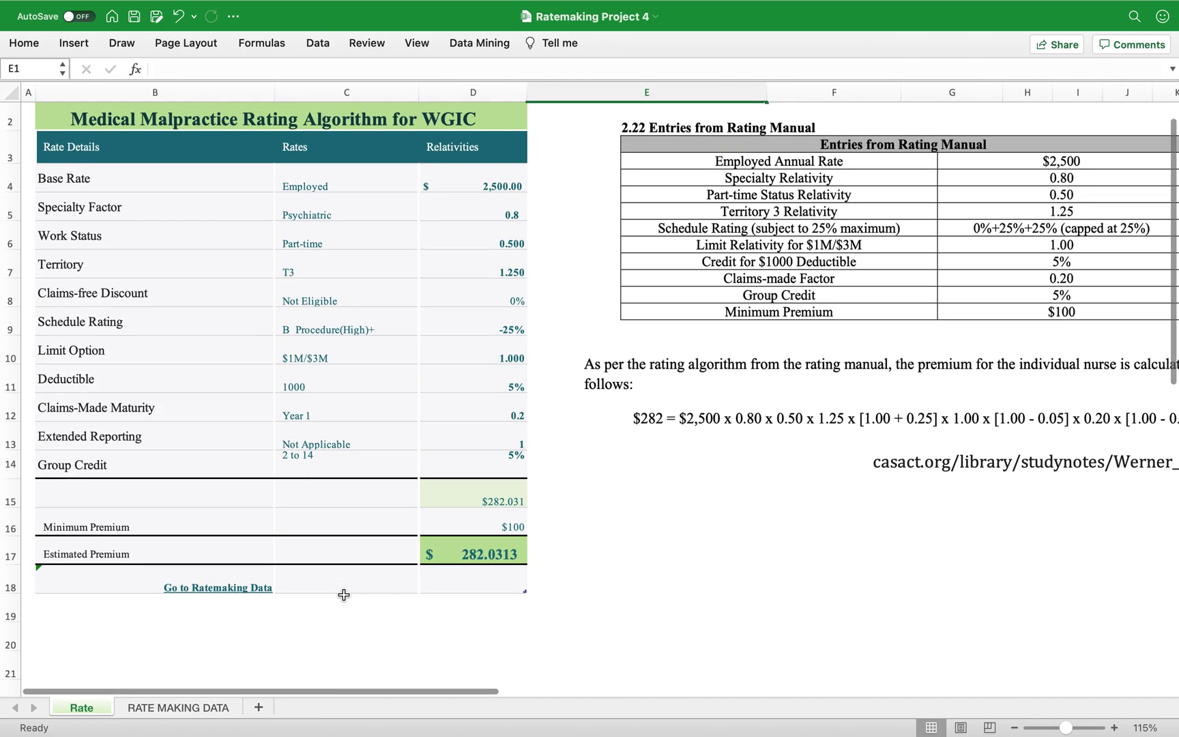